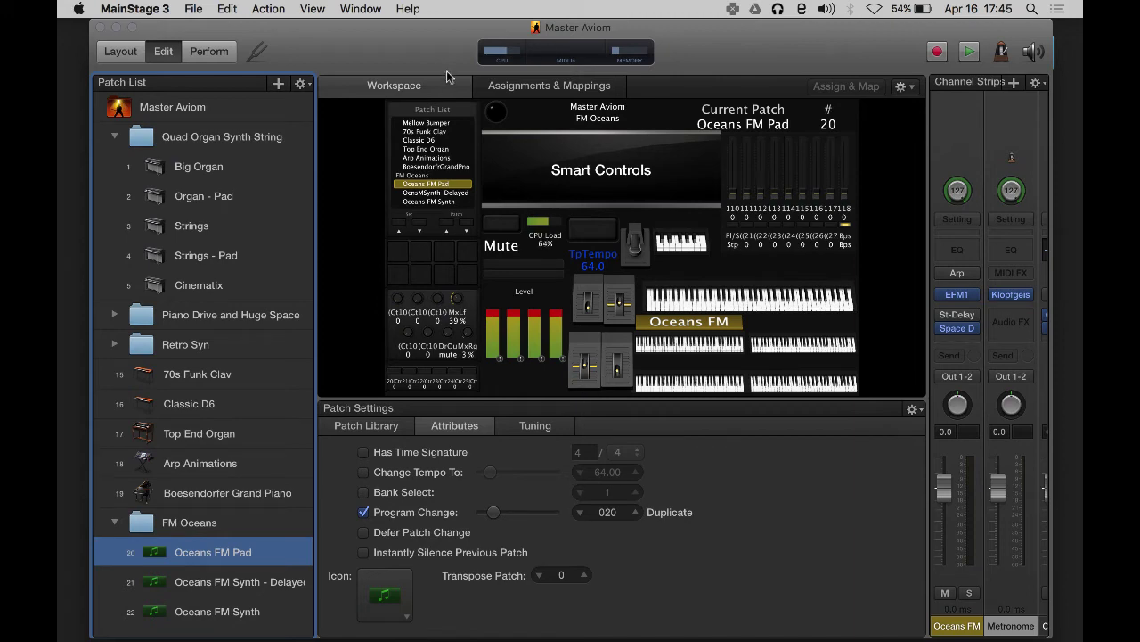
# Step: Check the About MainStage version details, then make Big Organ the current patch
pyautogui.click(134, 9)
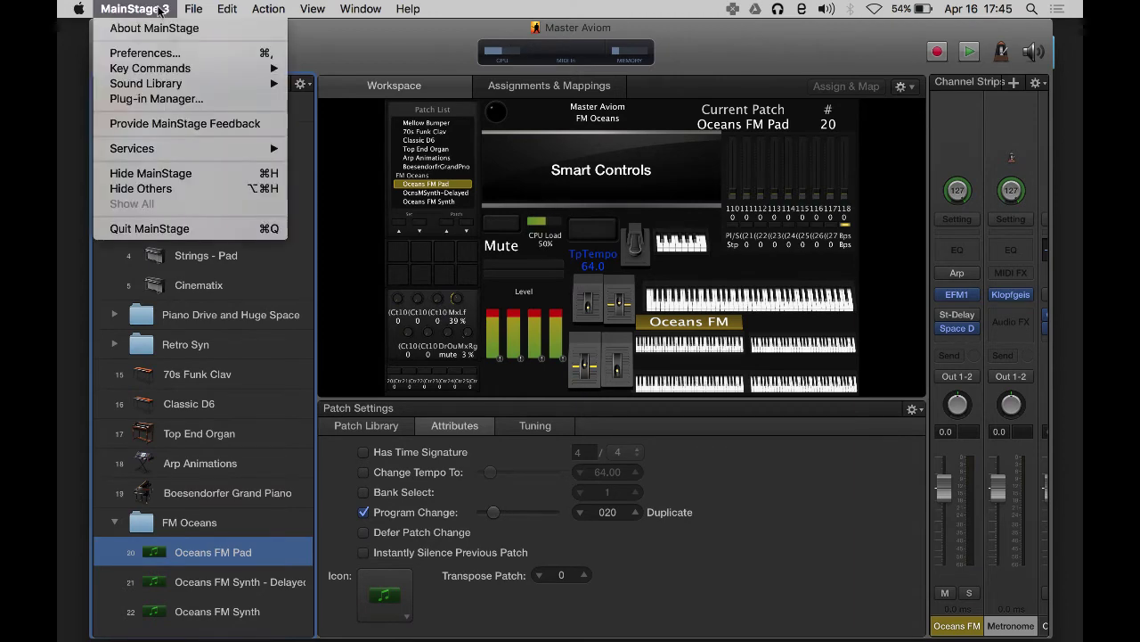
pyautogui.click(134, 36)
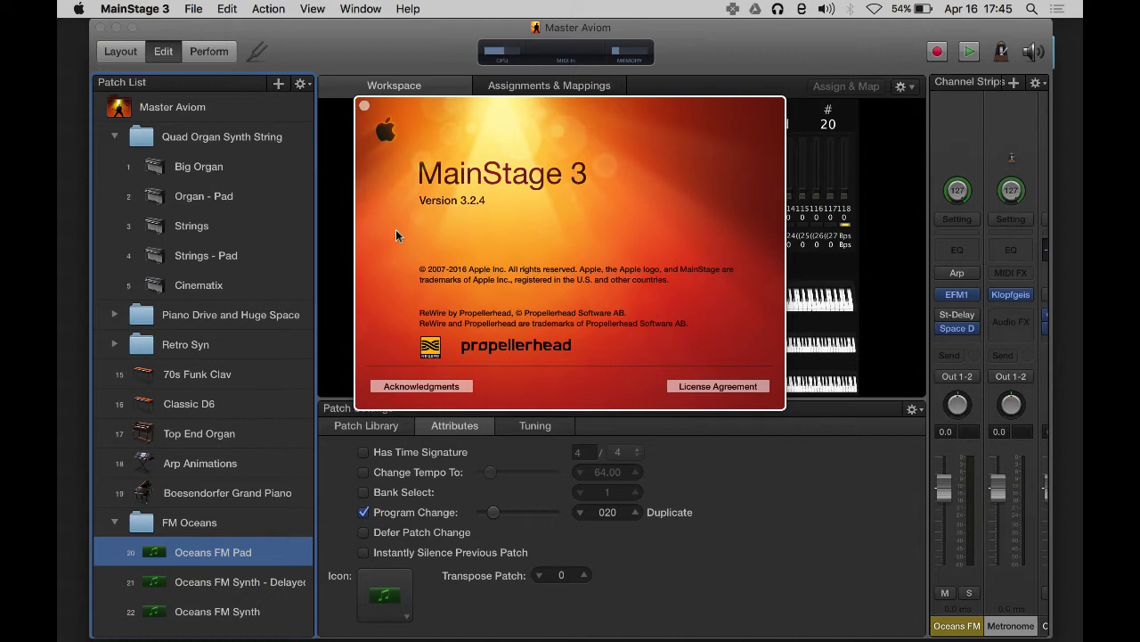
pyautogui.click(365, 106)
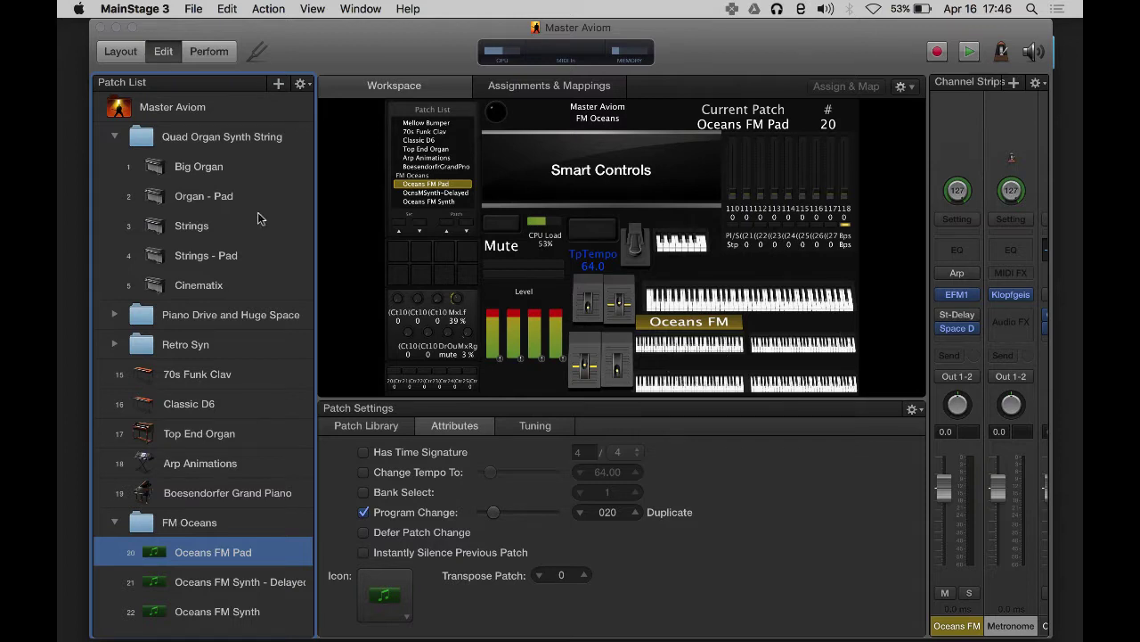
pyautogui.click(178, 171)
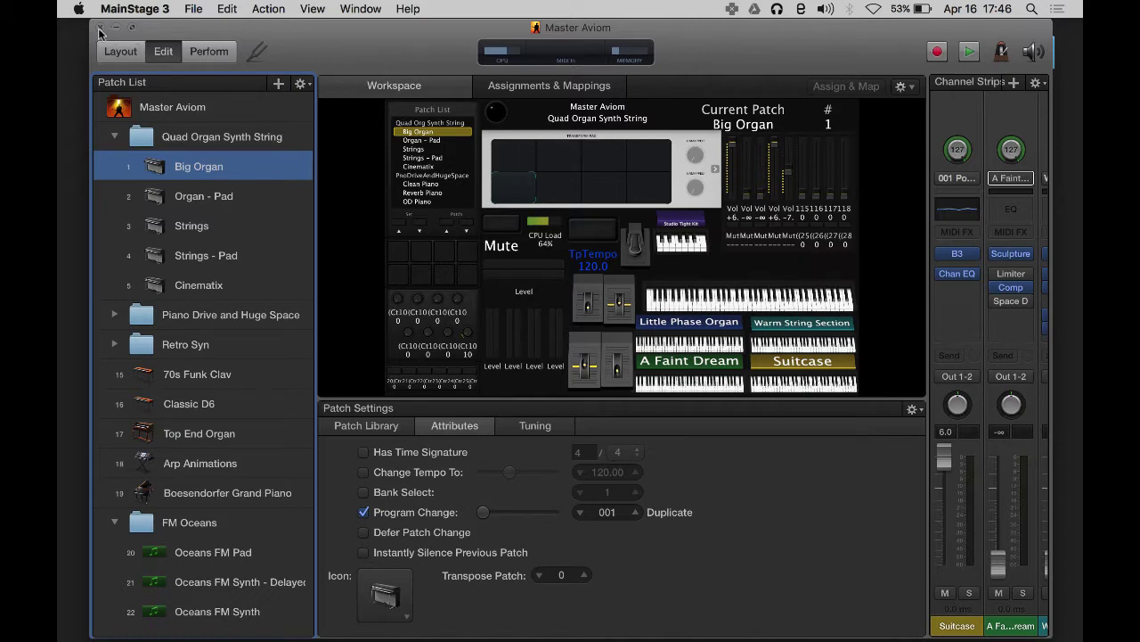
# Step: Close the Master Aviom concert and create a new concert from the Keyboards > Keyboard Minimalist template
pyautogui.click(193, 9)
pyautogui.click(195, 30)
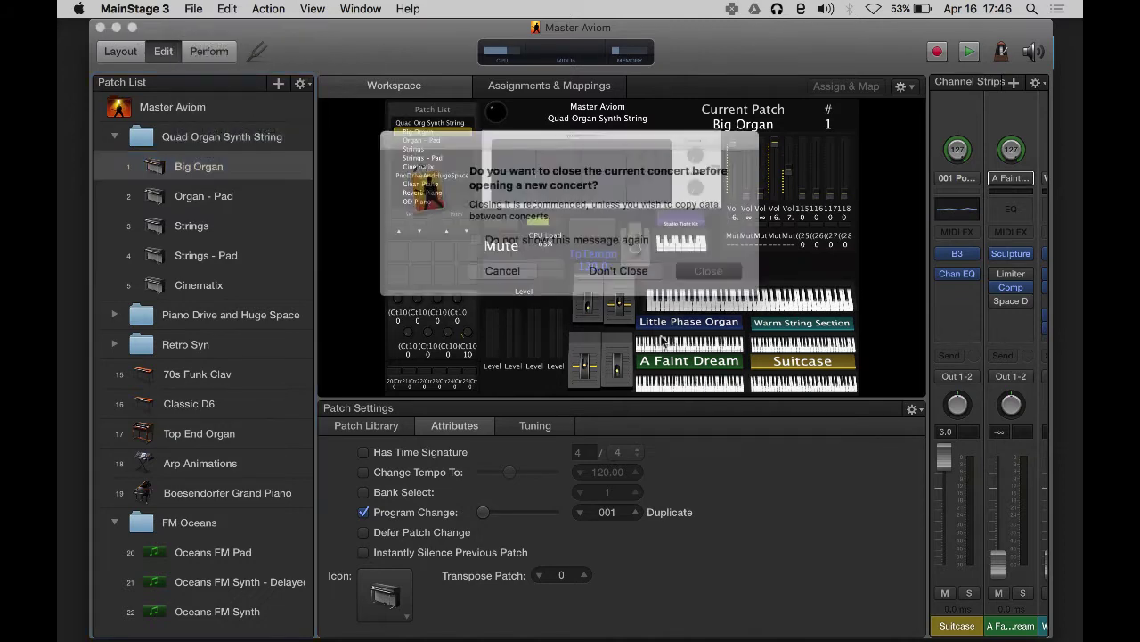
pyautogui.click(704, 268)
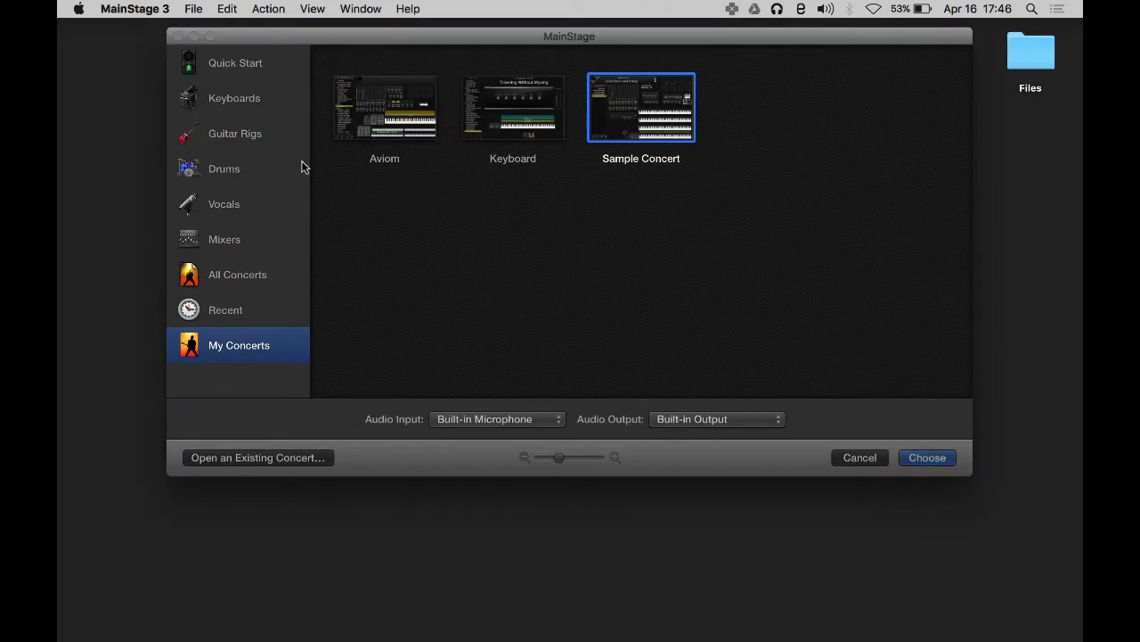
pyautogui.click(218, 65)
pyautogui.click(219, 101)
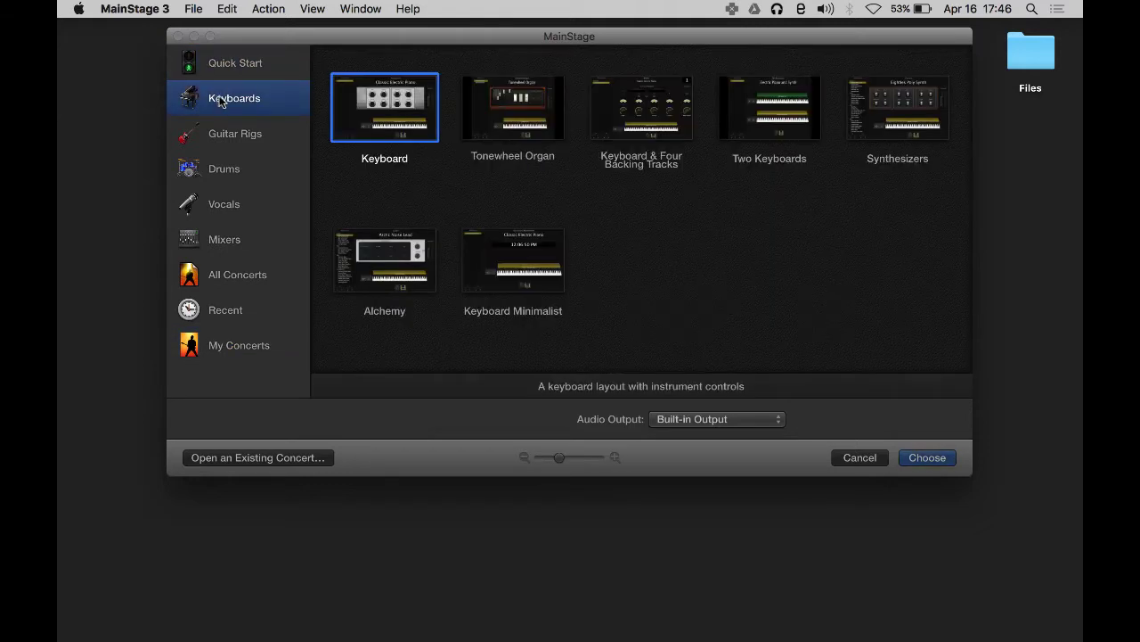
pyautogui.click(499, 260)
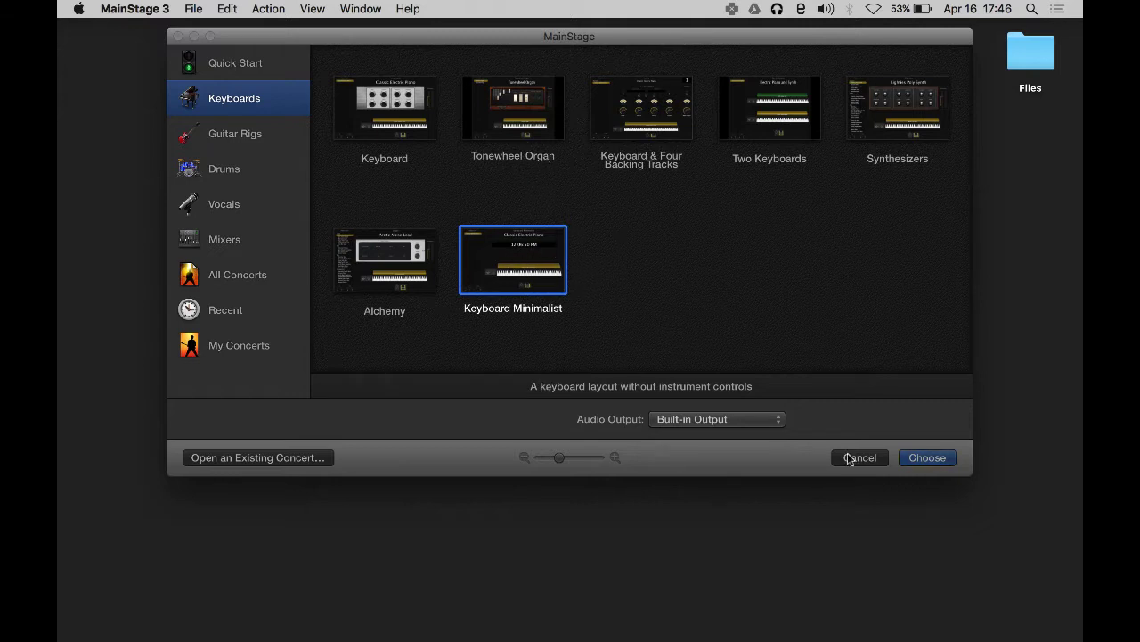
pyautogui.click(927, 457)
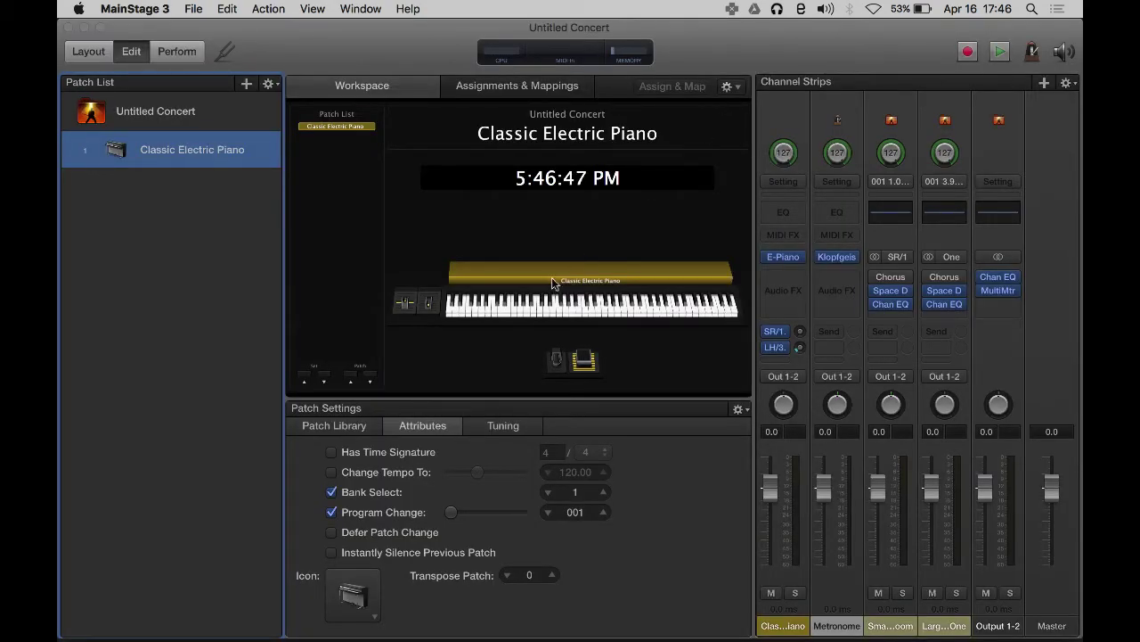
# Step: In Layout mode, delete the controls, patch list, display, buttons and arrows, then enlarge the palette
pyautogui.click(89, 52)
pyautogui.moveTo(1003, 180); pyautogui.dragTo(485, 473)
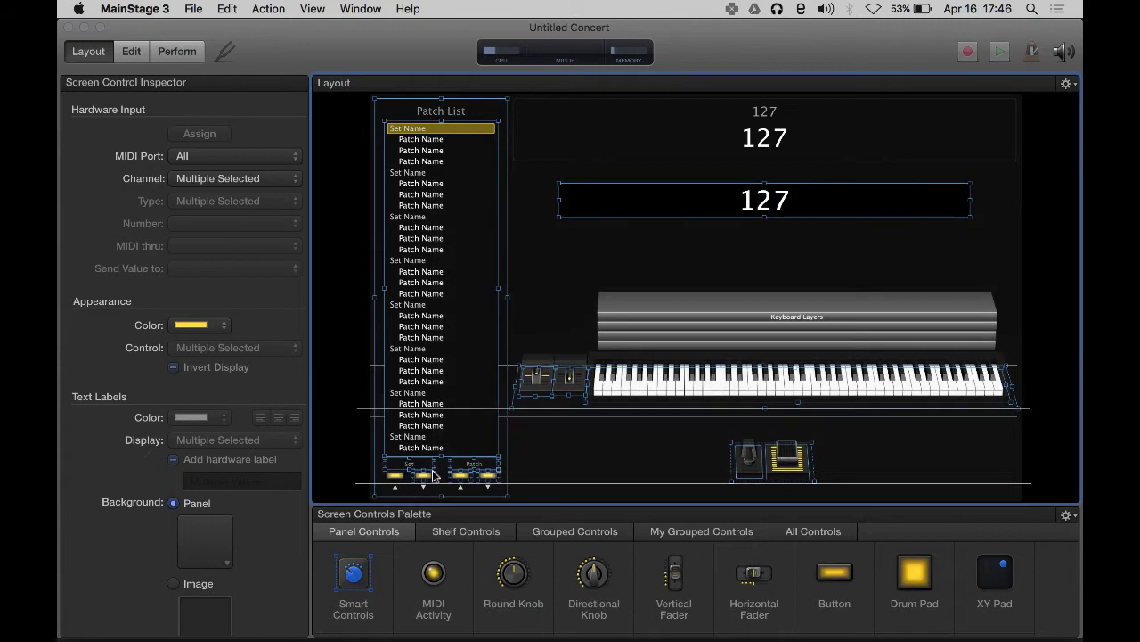
pyautogui.press('Delete')
pyautogui.moveTo(863, 318); pyautogui.dragTo(422, 102)
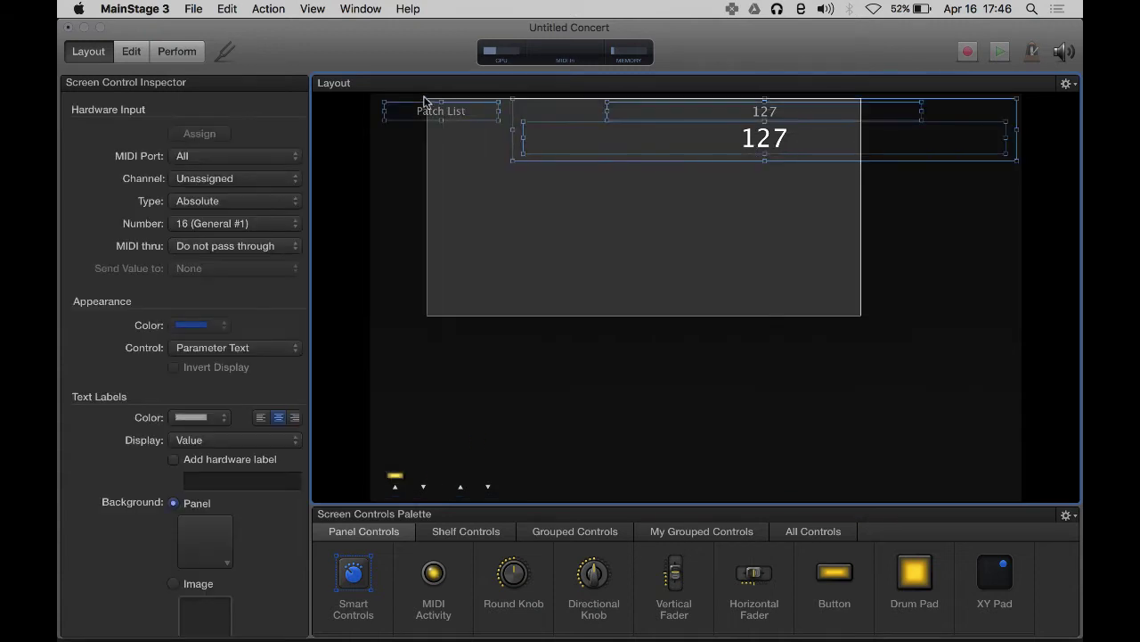
pyautogui.press('Delete')
pyautogui.moveTo(572, 385); pyautogui.dragTo(361, 572)
pyautogui.press('Delete')
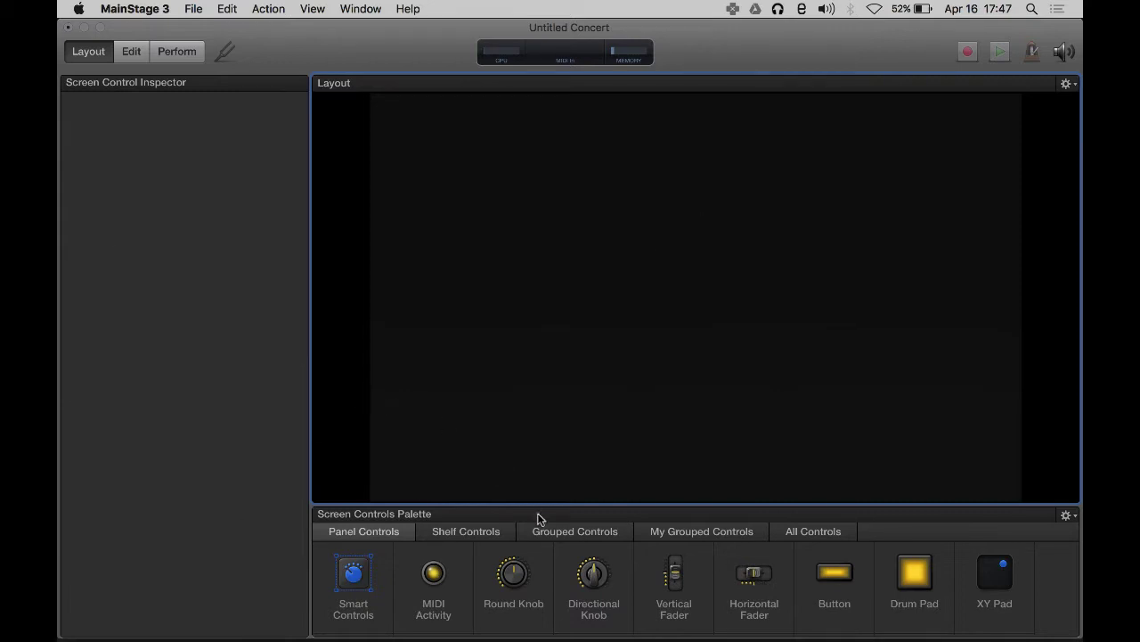
pyautogui.moveTo(541, 503); pyautogui.dragTo(544, 435)
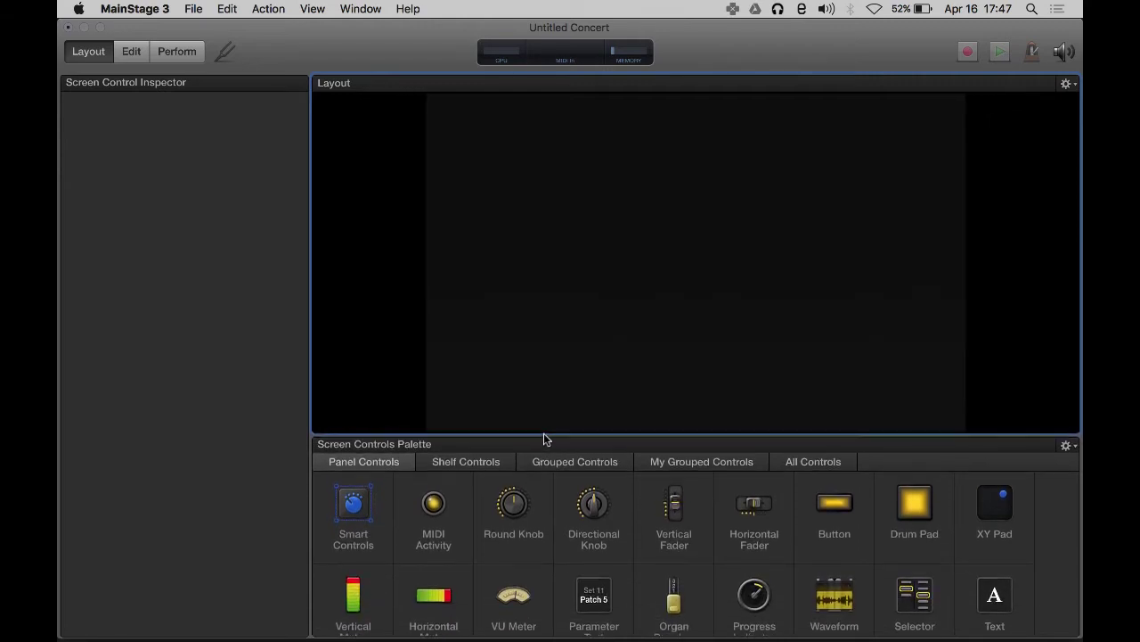
# Step: Browse the palette's Shelf, Grouped, My Grouped and All controls tabs, ending on My Grouped Controls
pyautogui.scroll(-5, 827, 547)
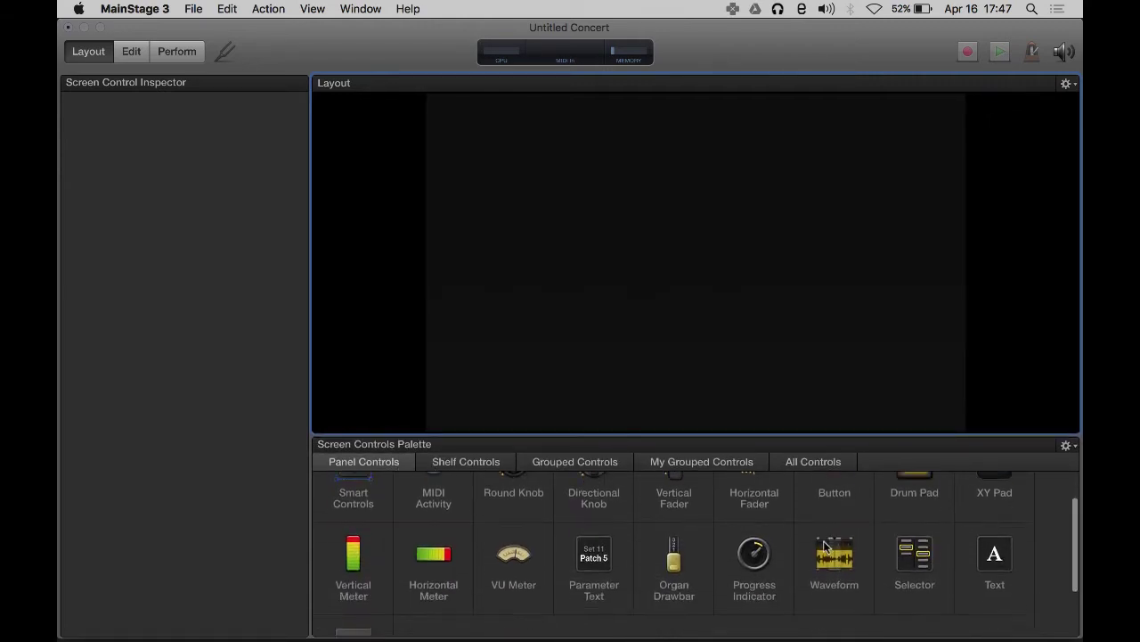
pyautogui.scroll(5, 823, 540)
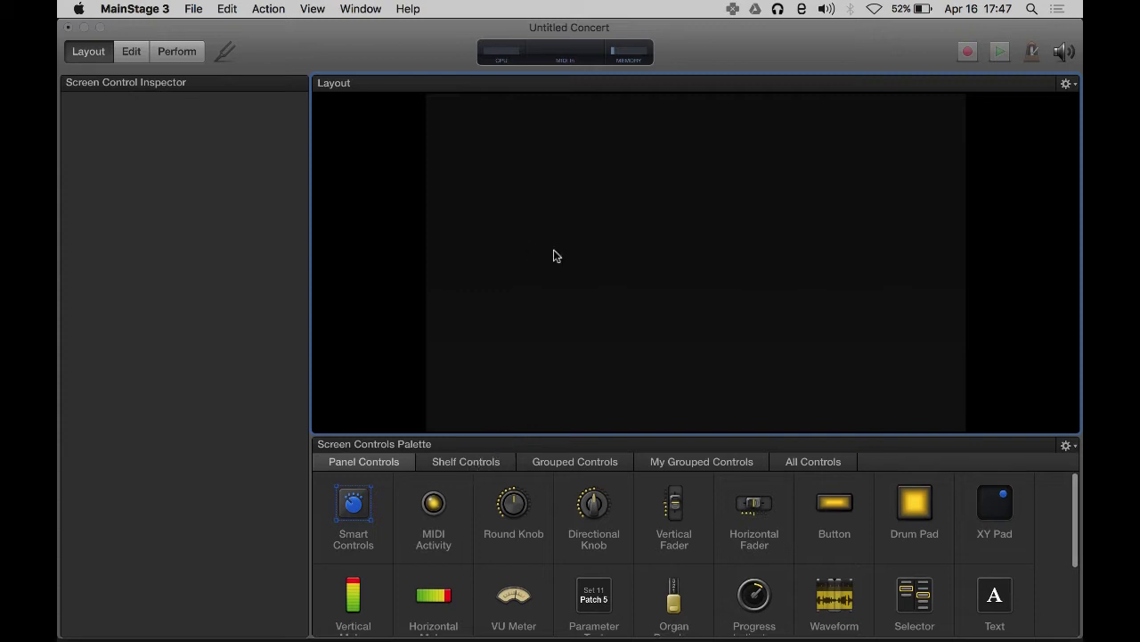
pyautogui.click(448, 470)
pyautogui.click(580, 461)
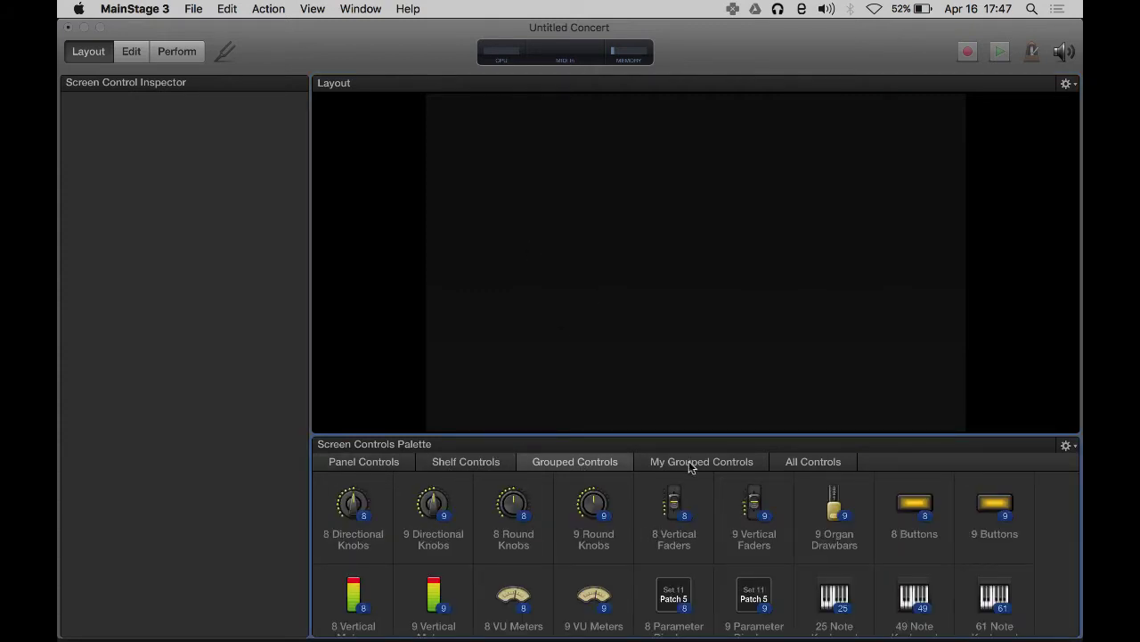
pyautogui.click(688, 460)
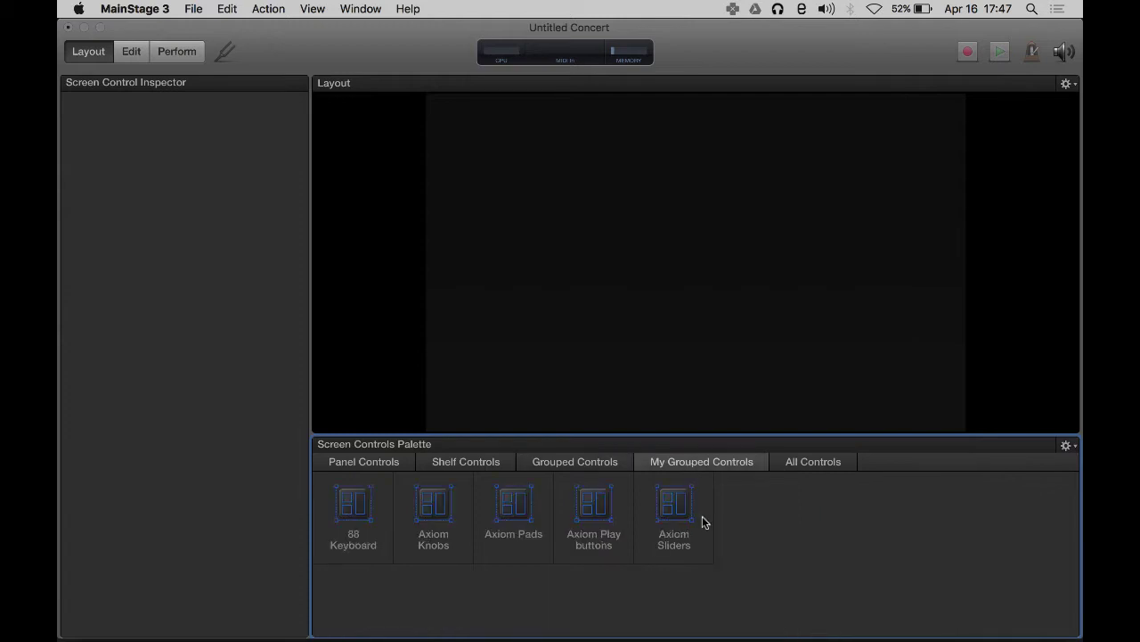
pyautogui.click(795, 463)
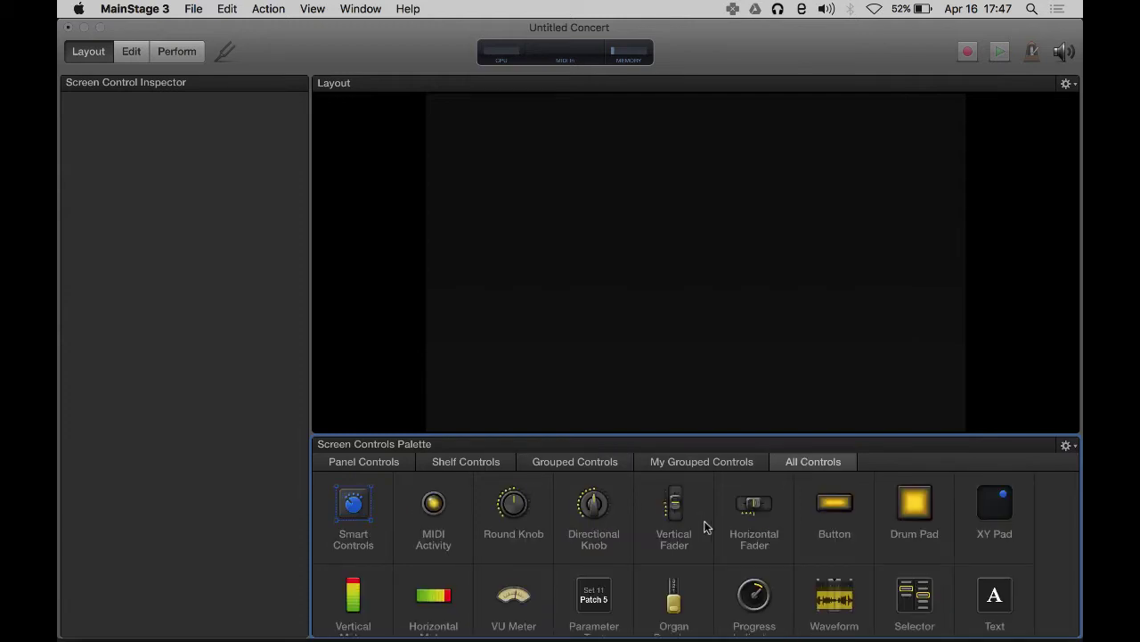
pyautogui.scroll(-5, 705, 525)
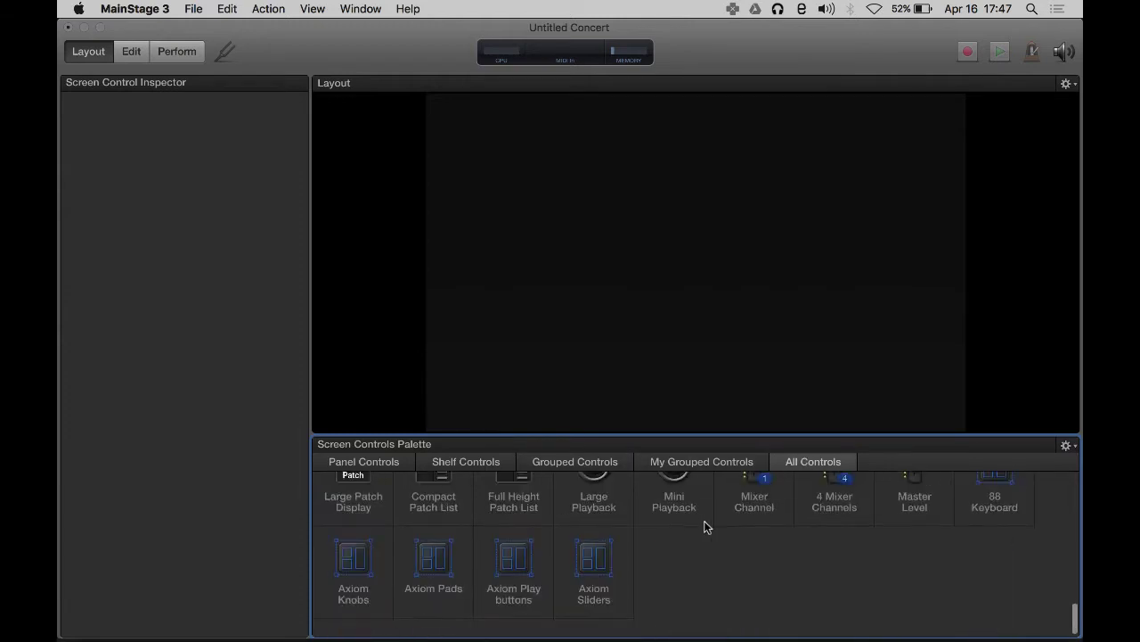
pyautogui.click(702, 465)
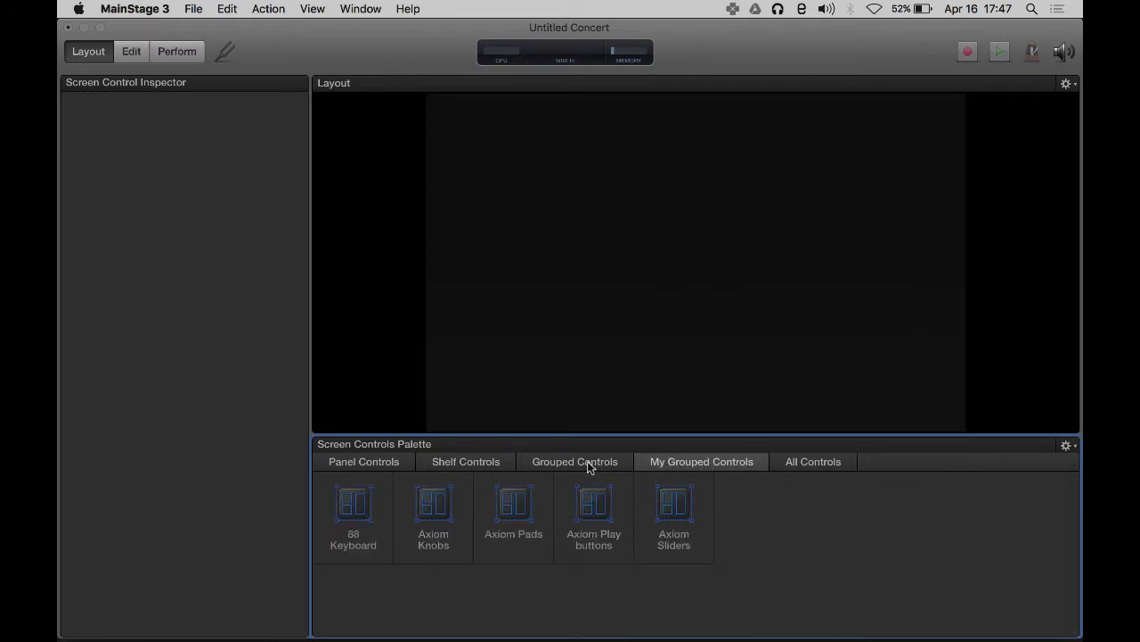
# Step: Try the 88 Keyboard, Axiom Knobs and Axiom Pads groups in the layout, removing each again
pyautogui.moveTo(354, 511); pyautogui.dragTo(683, 234)
pyautogui.press('BackSpace')
pyautogui.moveTo(515, 512); pyautogui.dragTo(683, 250)
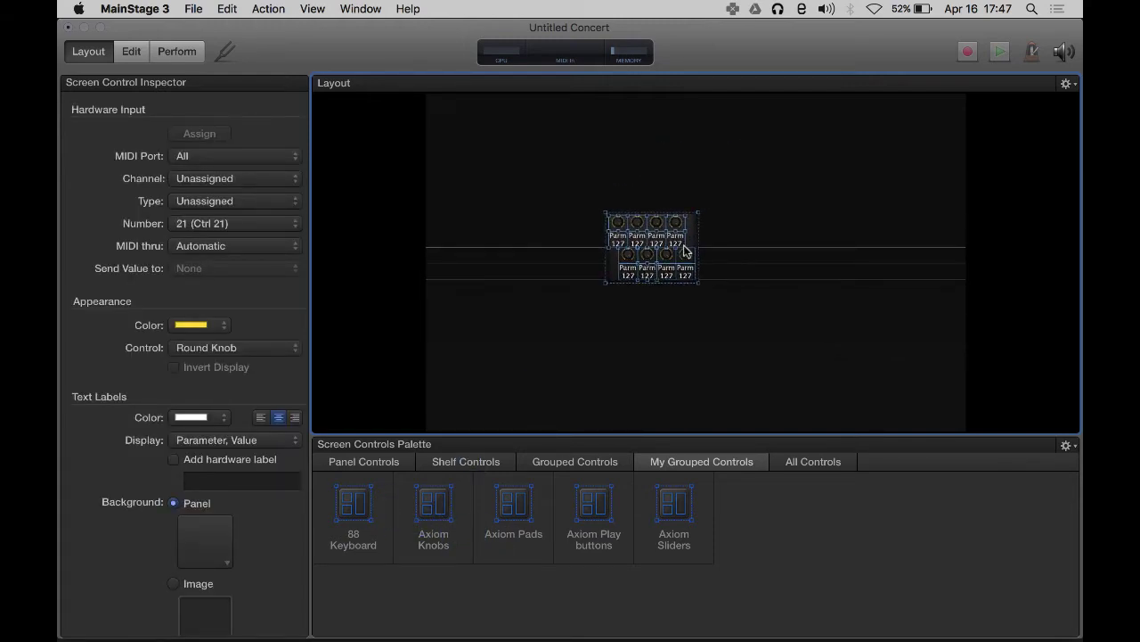
pyautogui.press('BackSpace')
pyautogui.moveTo(511, 506)
pyautogui.mouseDown()
pyautogui.moveTo(659, 222)
pyautogui.moveTo(502, 508)
pyautogui.mouseUp()
pyautogui.moveTo(616, 516); pyautogui.dragTo(562, 621)
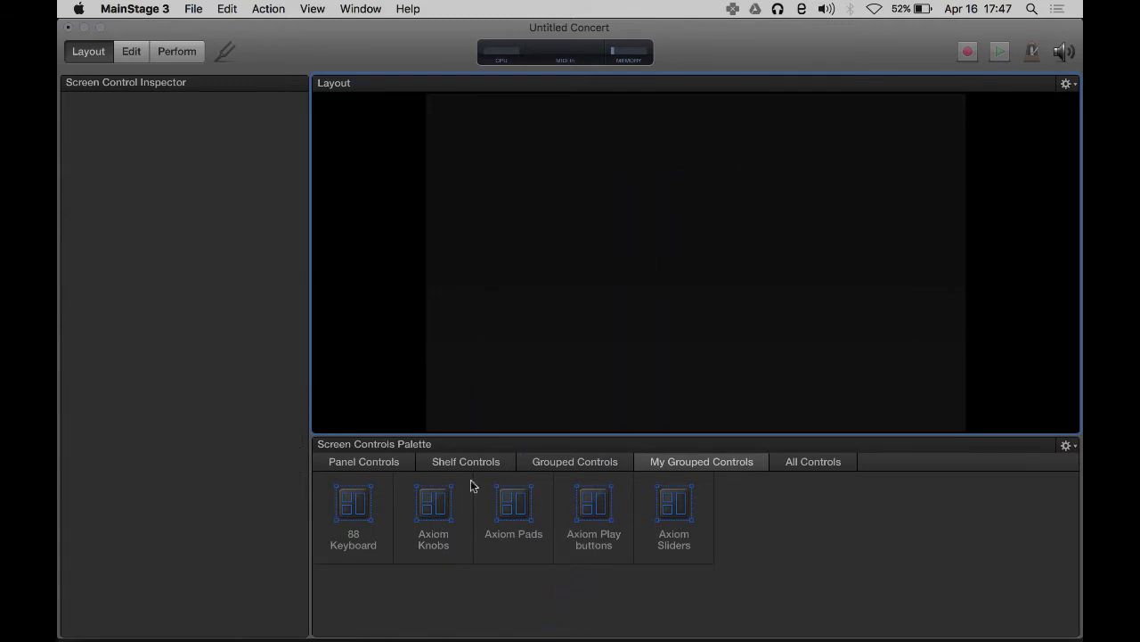
# Step: Browse the panel controls and try a Parameter Text control in the layout
pyautogui.click(385, 463)
pyautogui.scroll(-5, 737, 509)
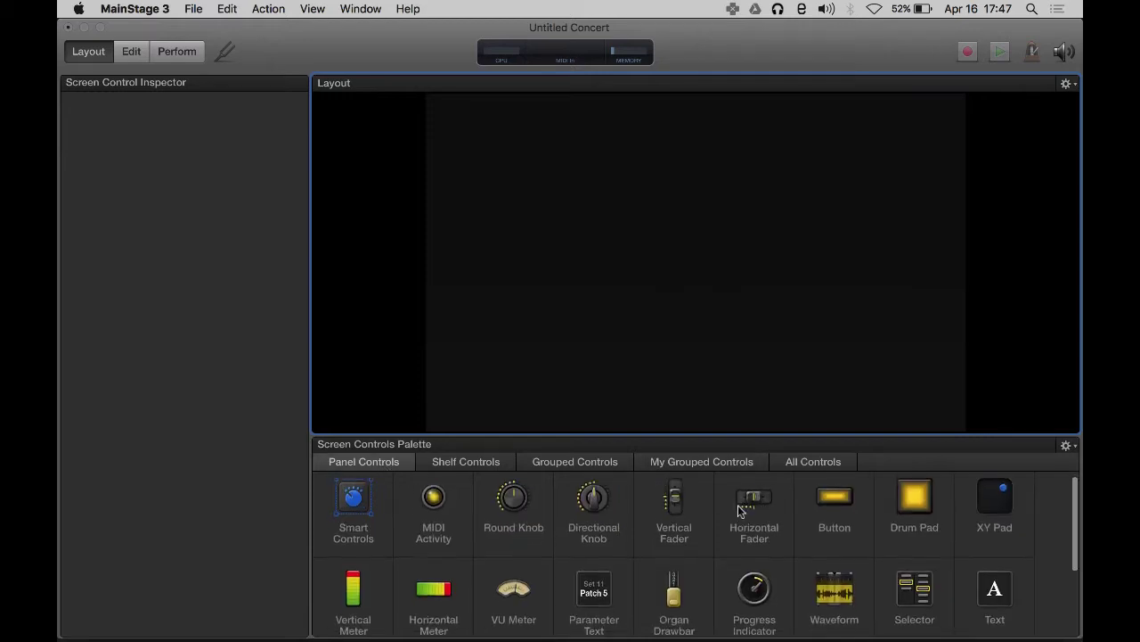
pyautogui.scroll(2, 738, 509)
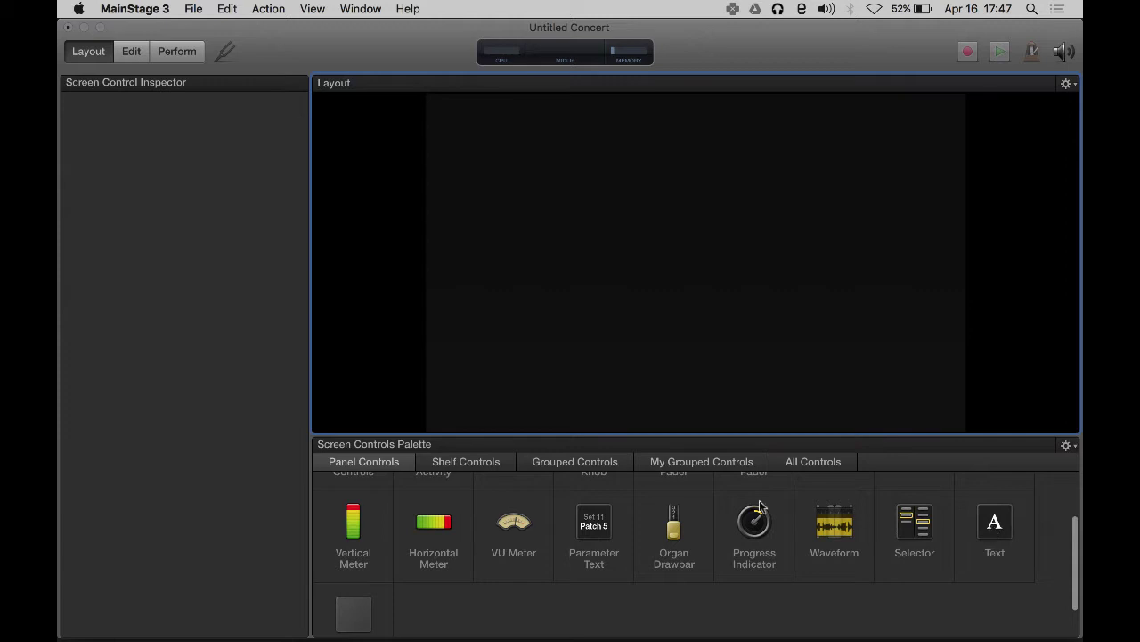
pyautogui.moveTo(583, 526); pyautogui.dragTo(595, 548)
pyautogui.scroll(3, 595, 548)
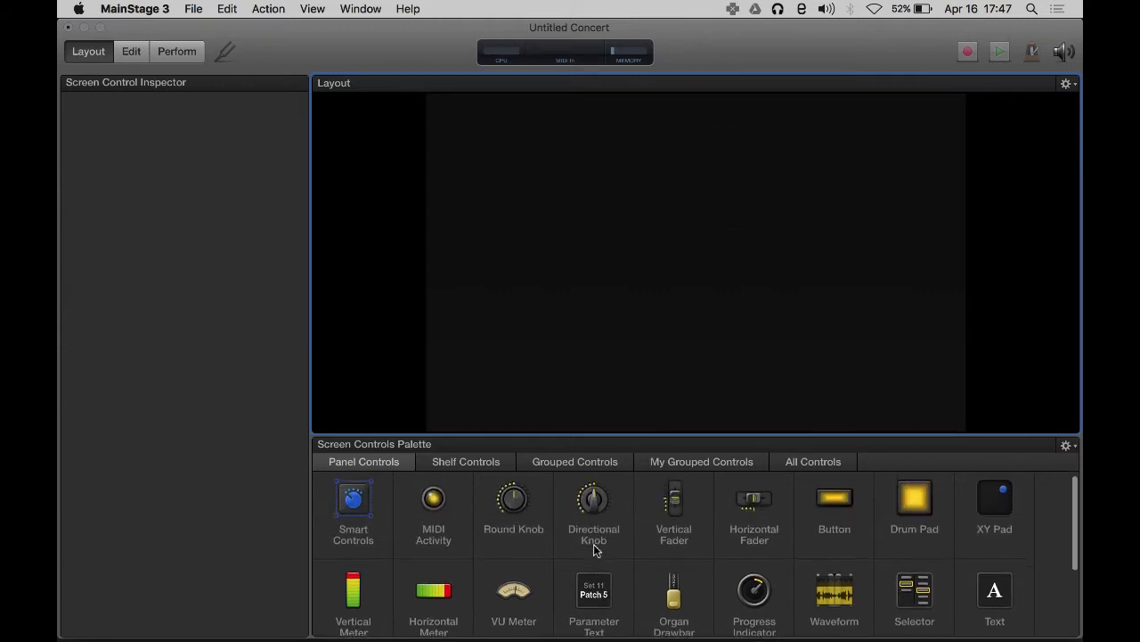
pyautogui.scroll(-4, 595, 549)
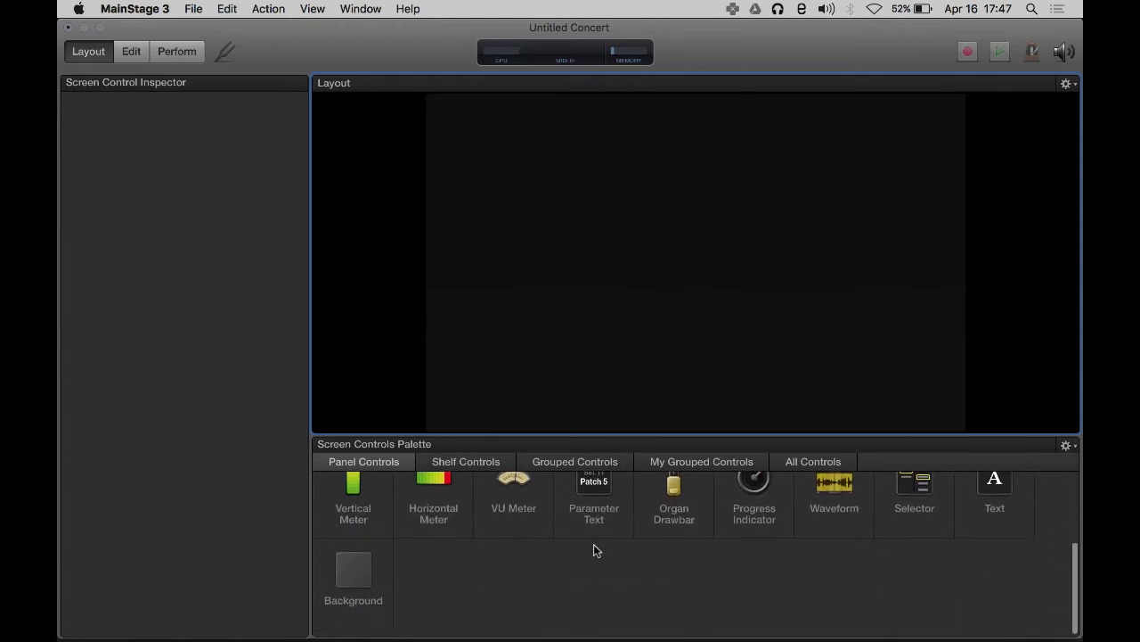
pyautogui.scroll(4, 596, 550)
pyautogui.scroll(-4, 594, 550)
pyautogui.scroll(4, 594, 550)
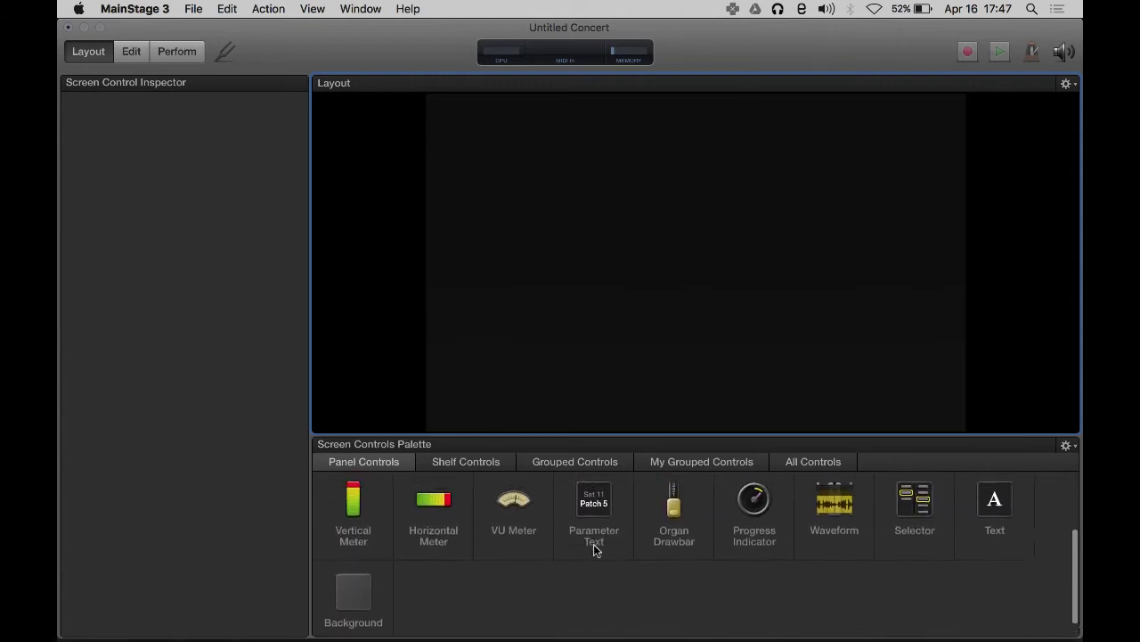
# Step: Scroll the Grouped Controls to Large Patch Display and drag it into the layout
pyautogui.click(580, 463)
pyautogui.scroll(-5, 637, 522)
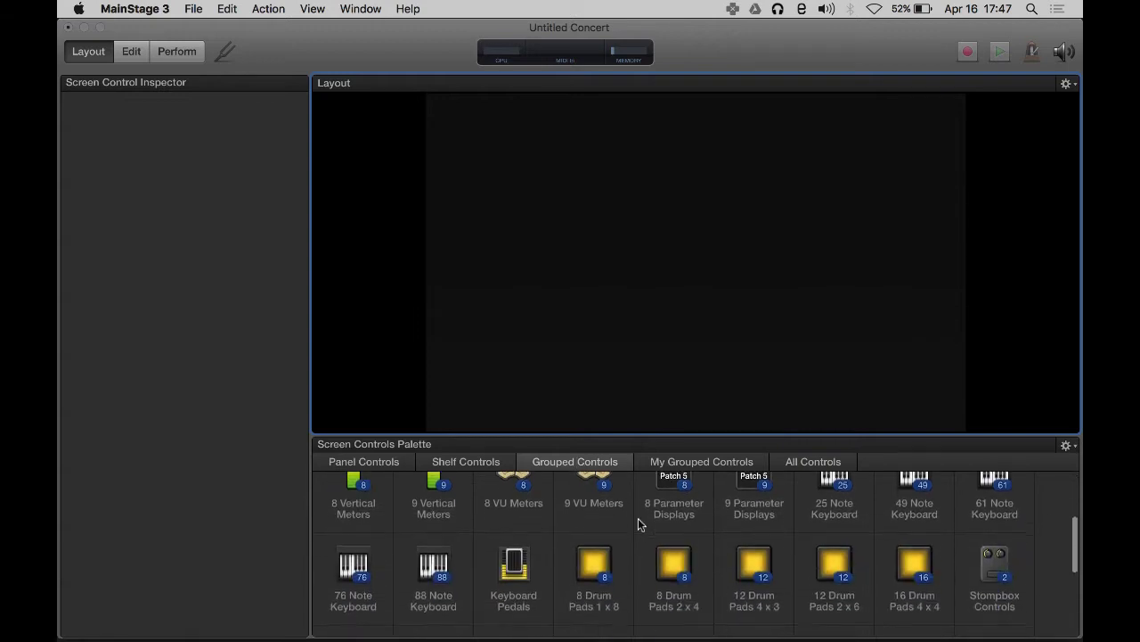
pyautogui.scroll(-2, 637, 523)
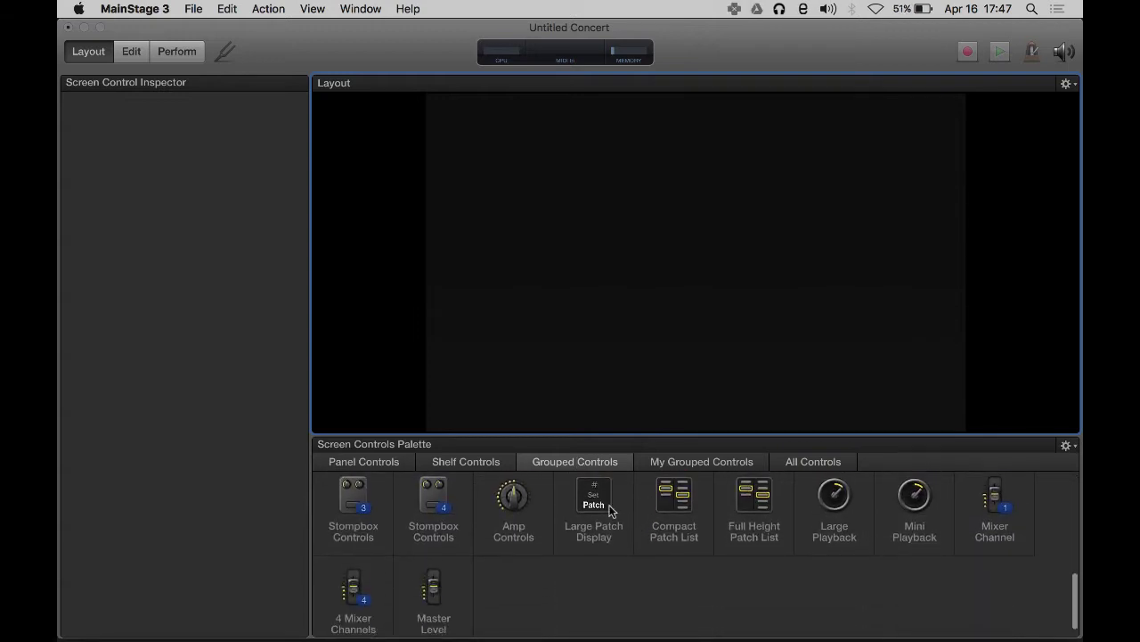
pyautogui.scroll(-1, 610, 509)
pyautogui.moveTo(611, 509); pyautogui.dragTo(758, 96)
# Step: Place the Large Patch Display at top right and an enlarged Compact Patch List at top left
pyautogui.moveTo(595, 502); pyautogui.dragTo(807, 99)
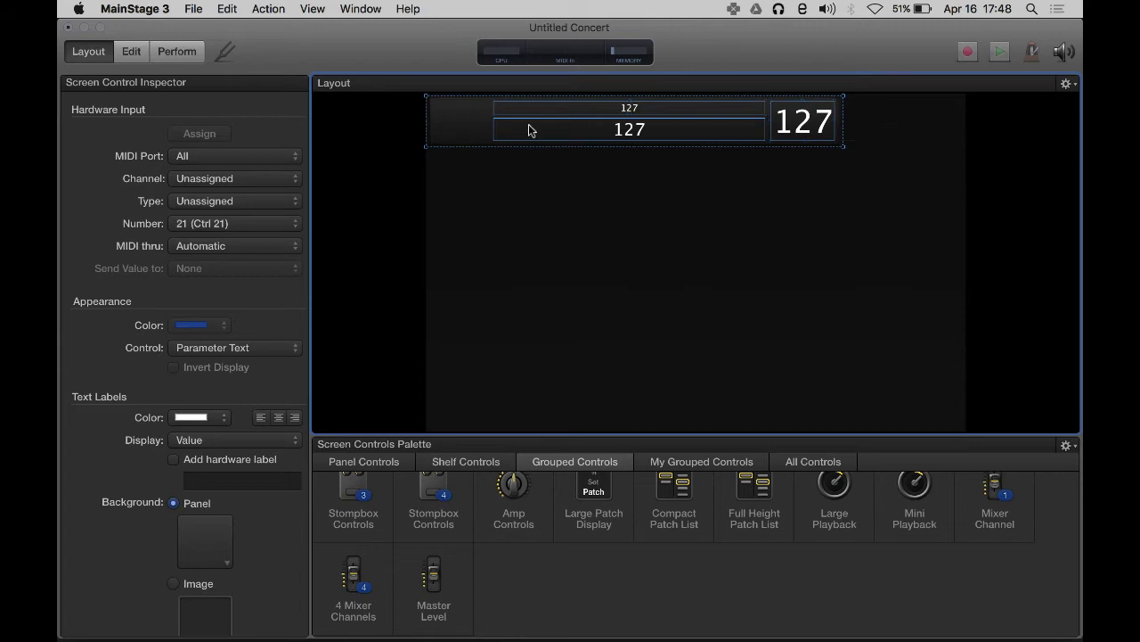
pyautogui.moveTo(453, 119); pyautogui.dragTo(651, 120)
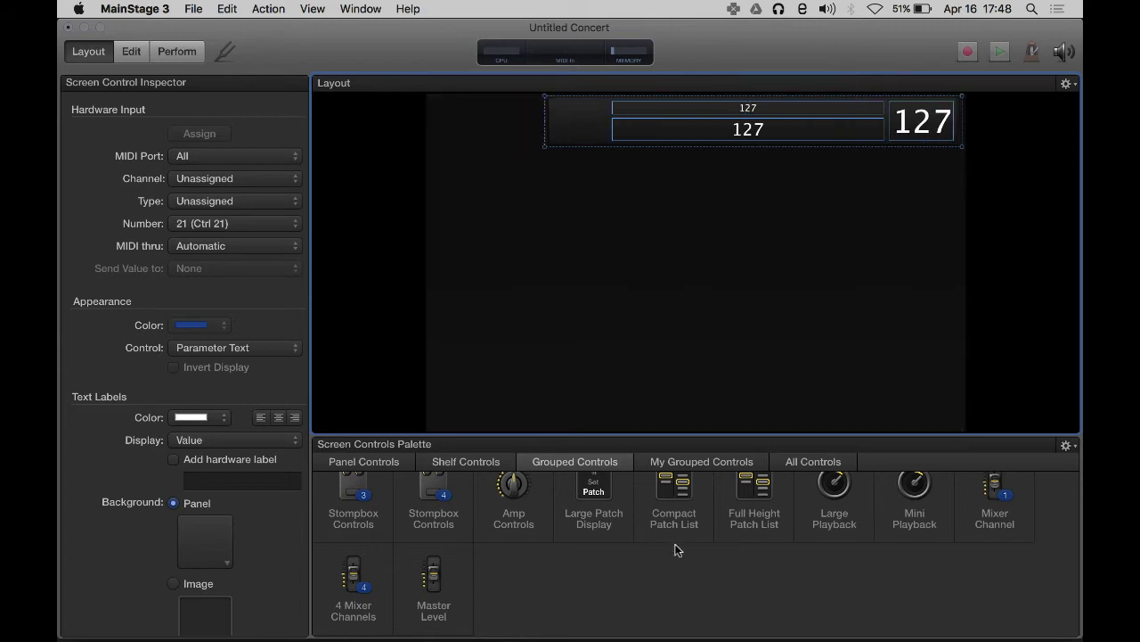
pyautogui.scroll(3, 675, 549)
pyautogui.moveTo(677, 577); pyautogui.dragTo(482, 174)
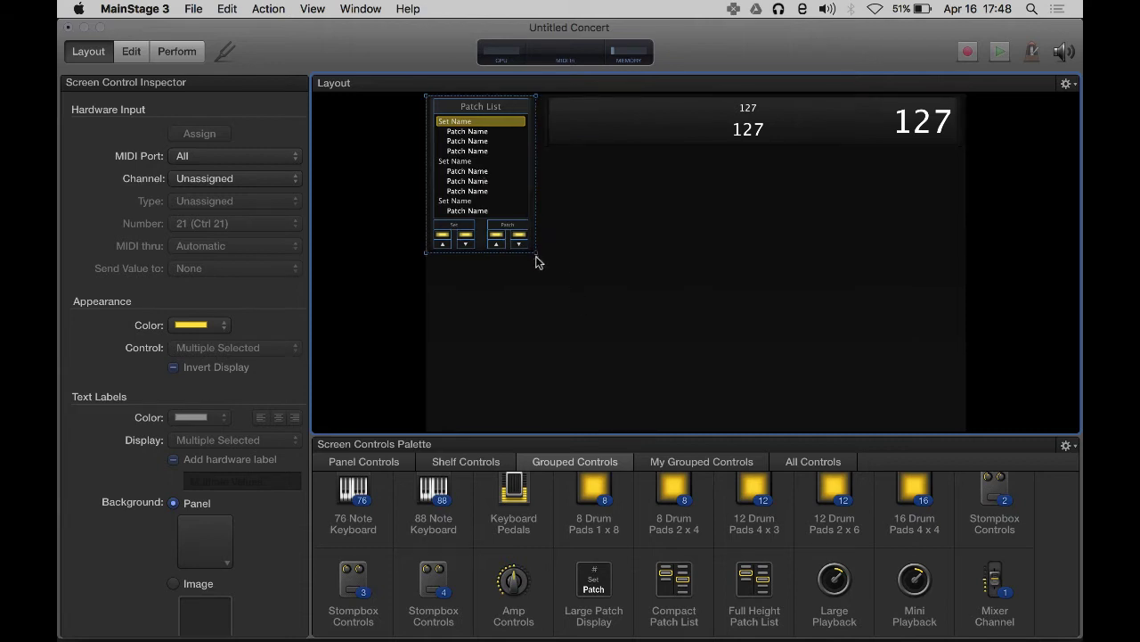
pyautogui.moveTo(537, 259); pyautogui.dragTo(545, 264)
pyautogui.click(613, 307)
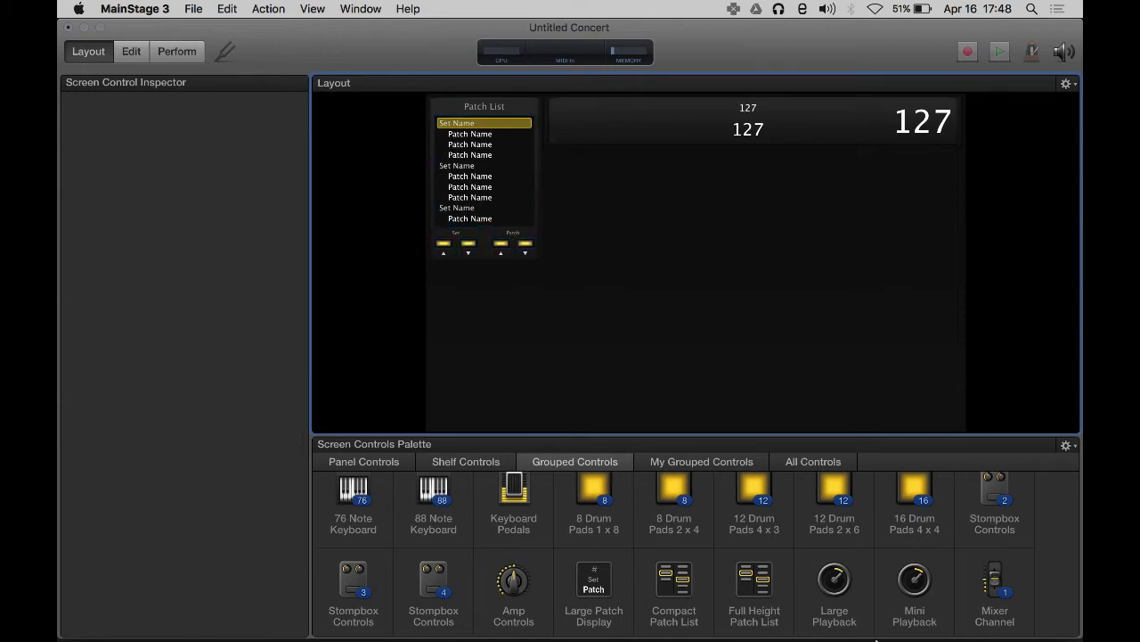
# Step: Add a Shelf Controls keyboard at the bottom right and narrow it from its left edge
pyautogui.click(389, 463)
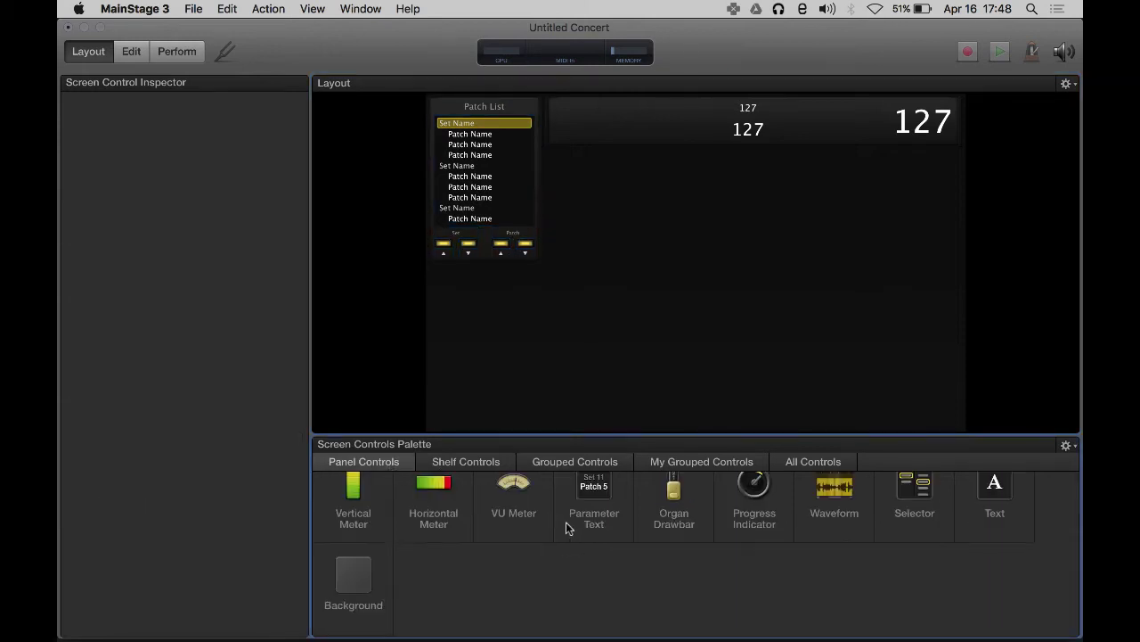
pyautogui.click(475, 465)
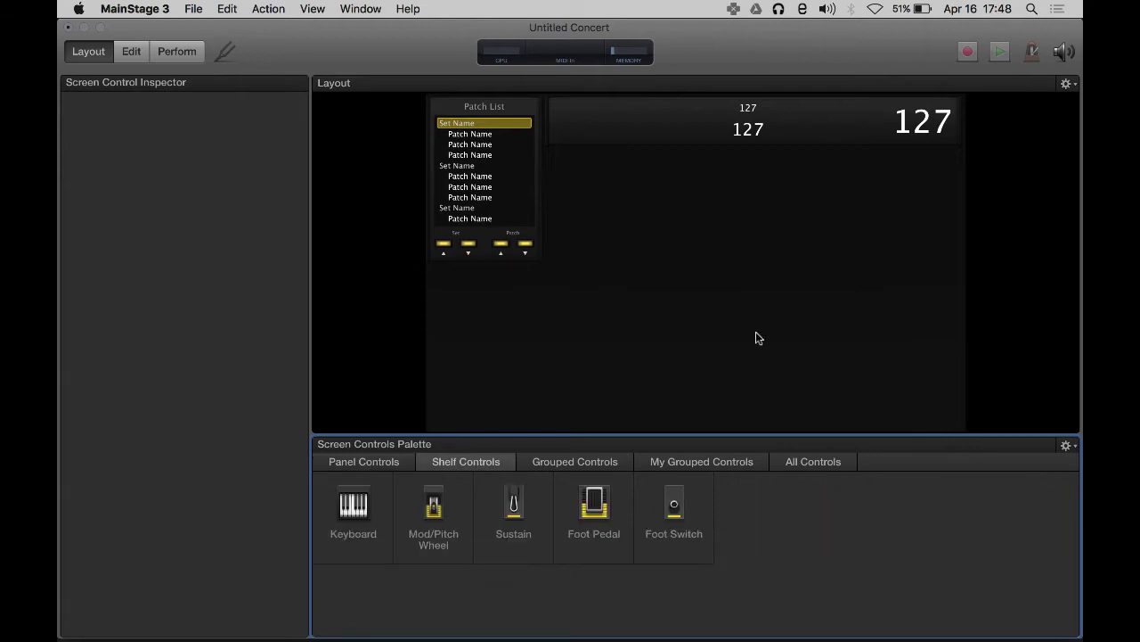
pyautogui.moveTo(368, 490); pyautogui.dragTo(931, 396)
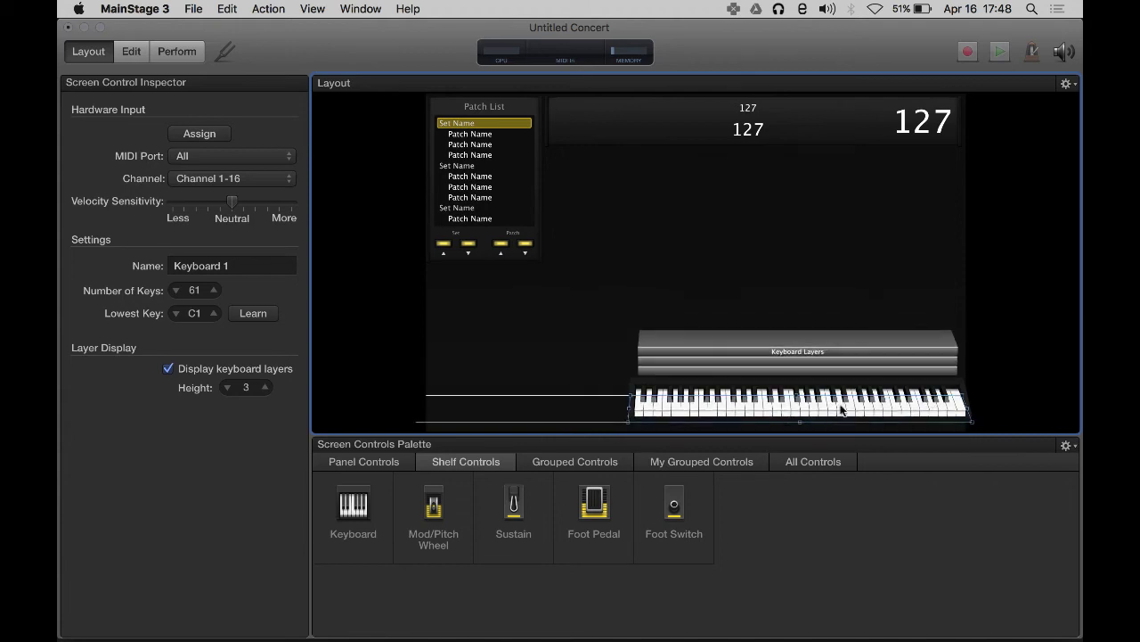
pyautogui.click(629, 424)
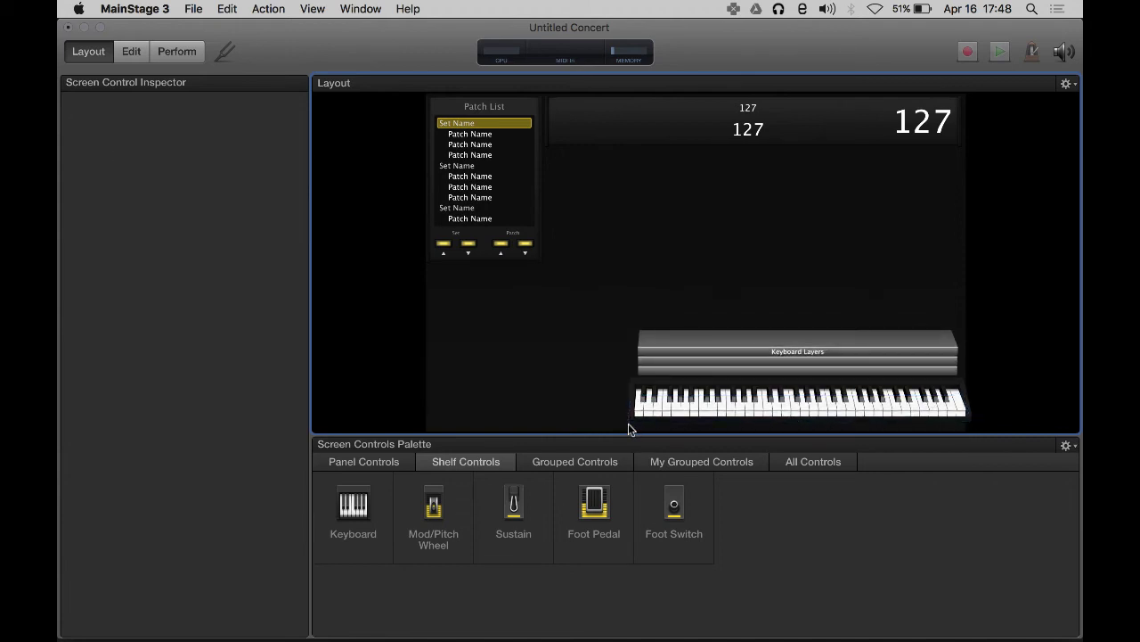
pyautogui.click(646, 424)
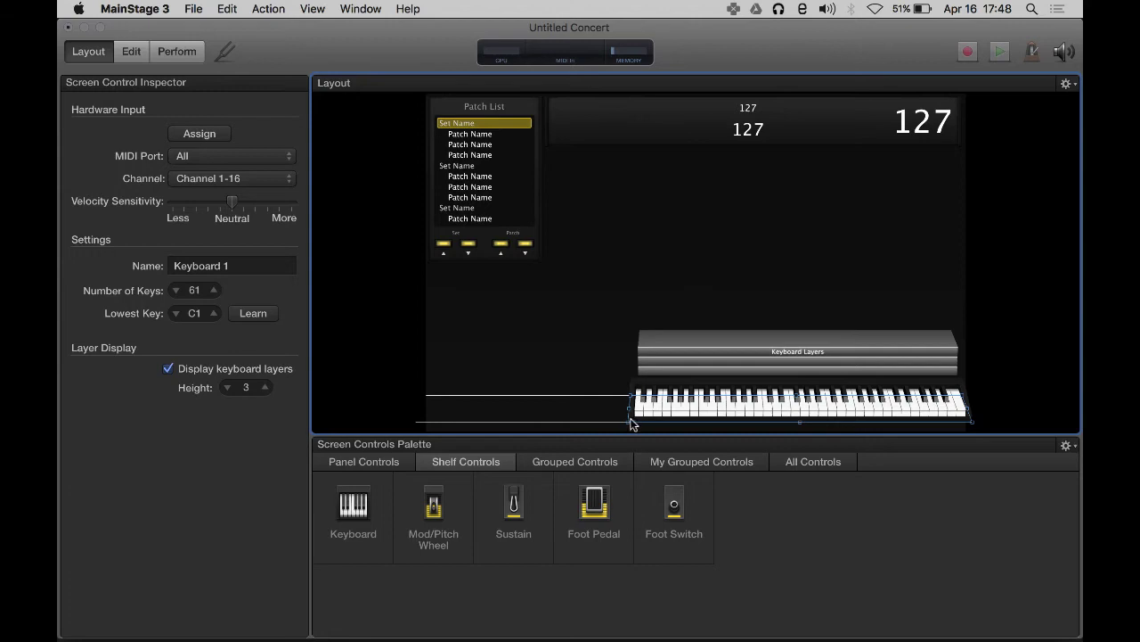
pyautogui.moveTo(630, 426); pyautogui.dragTo(704, 431)
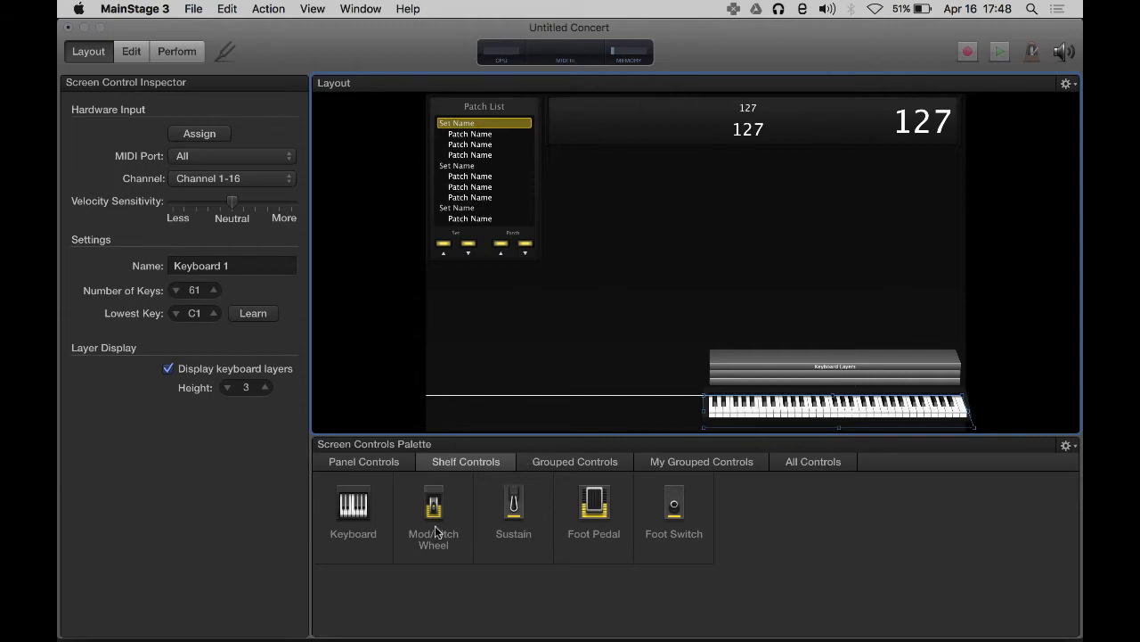
pyautogui.click(396, 579)
# Step: Drag in a second keyboard, resize and nudge it, then delete it
pyautogui.moveTo(347, 512); pyautogui.dragTo(850, 318)
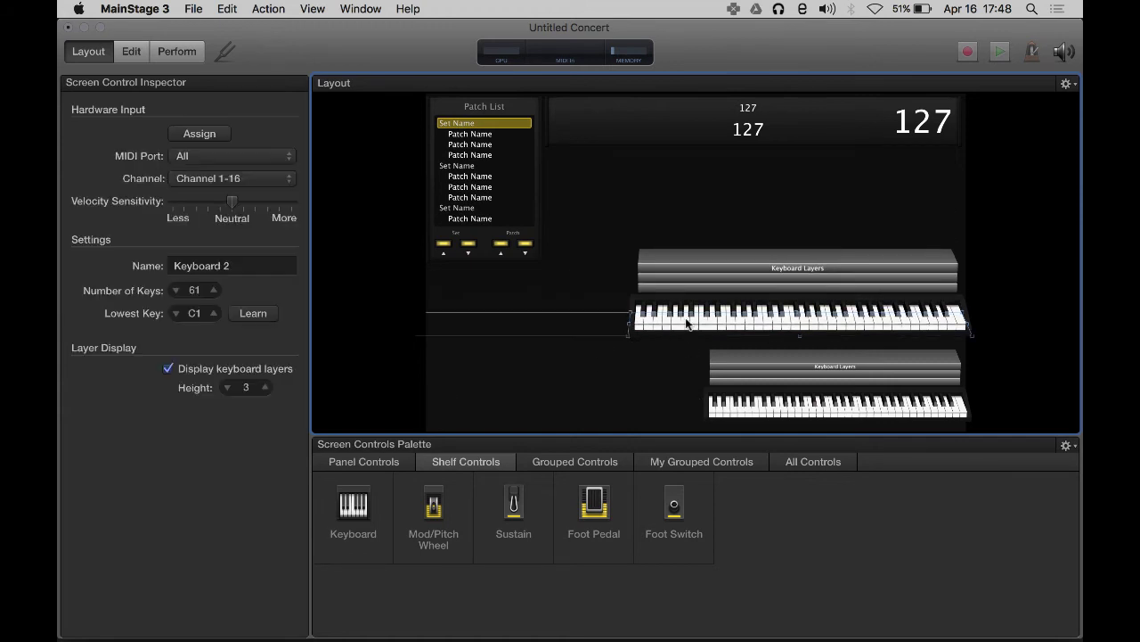
pyautogui.moveTo(627, 340); pyautogui.dragTo(704, 334)
pyautogui.moveTo(802, 317); pyautogui.dragTo(805, 329)
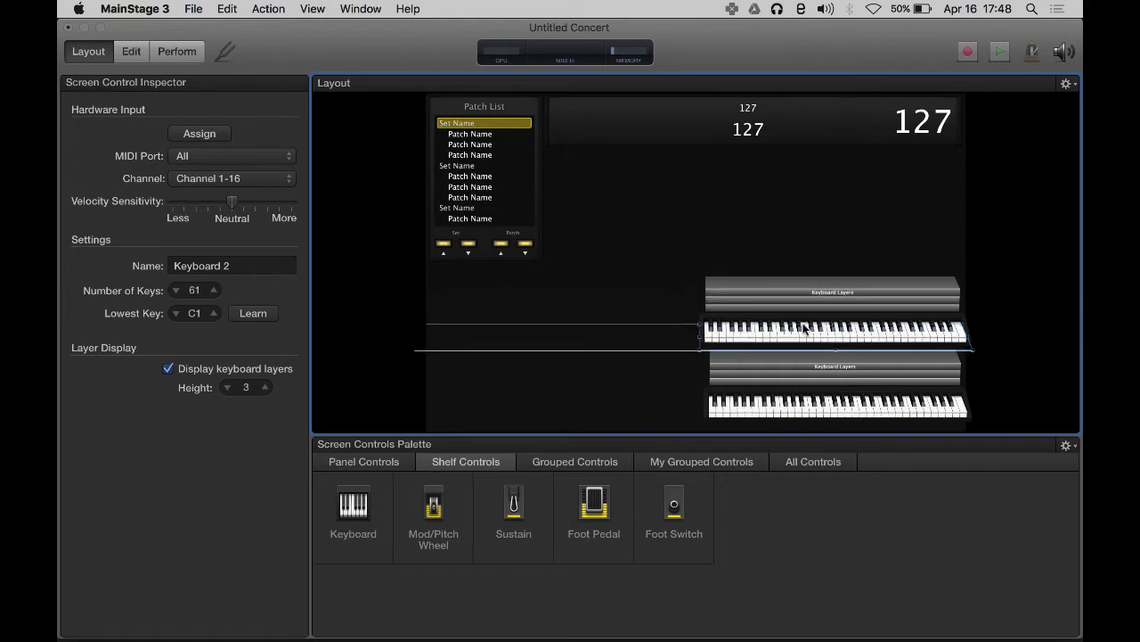
pyautogui.press('Delete')
# Step: Duplicate Keyboard 1 with Cmd+D and move the copy below the patch list, slightly enlarged
pyautogui.click(800, 408)
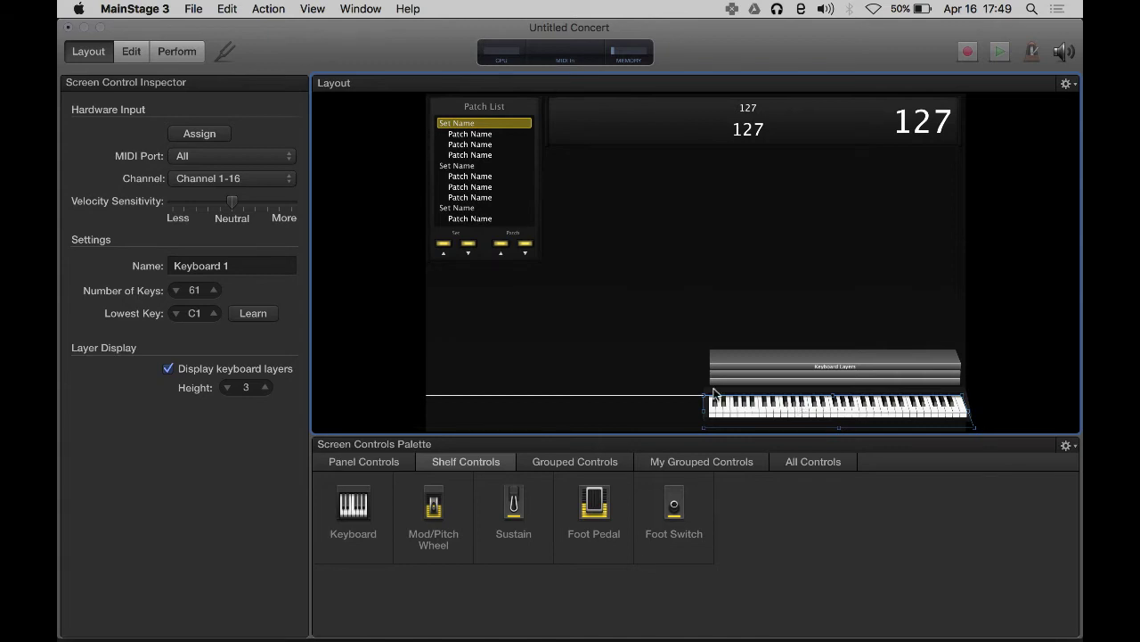
pyautogui.press('super+d')
pyautogui.moveTo(633, 159); pyautogui.dragTo(632, 331)
pyautogui.moveTo(695, 280)
pyautogui.mouseDown()
pyautogui.moveTo(695, 307)
pyautogui.moveTo(698, 294)
pyautogui.mouseUp()
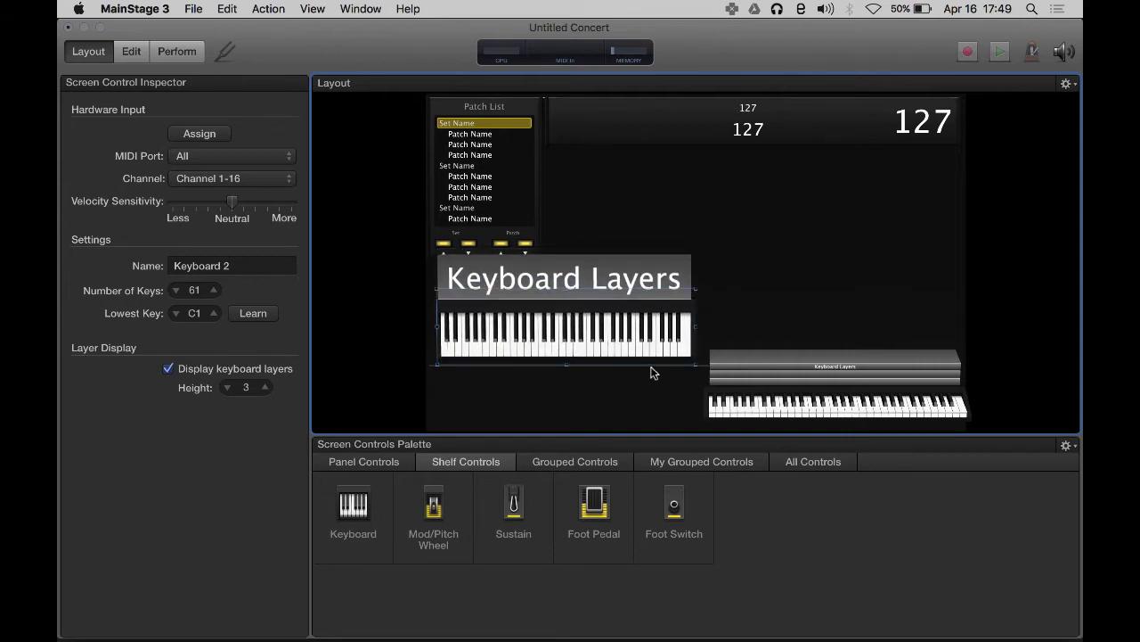
# Step: Fine-tune the copied keyboard's size, trim its left edge, and move it up and right
pyautogui.moveTo(649, 365); pyautogui.dragTo(680, 371)
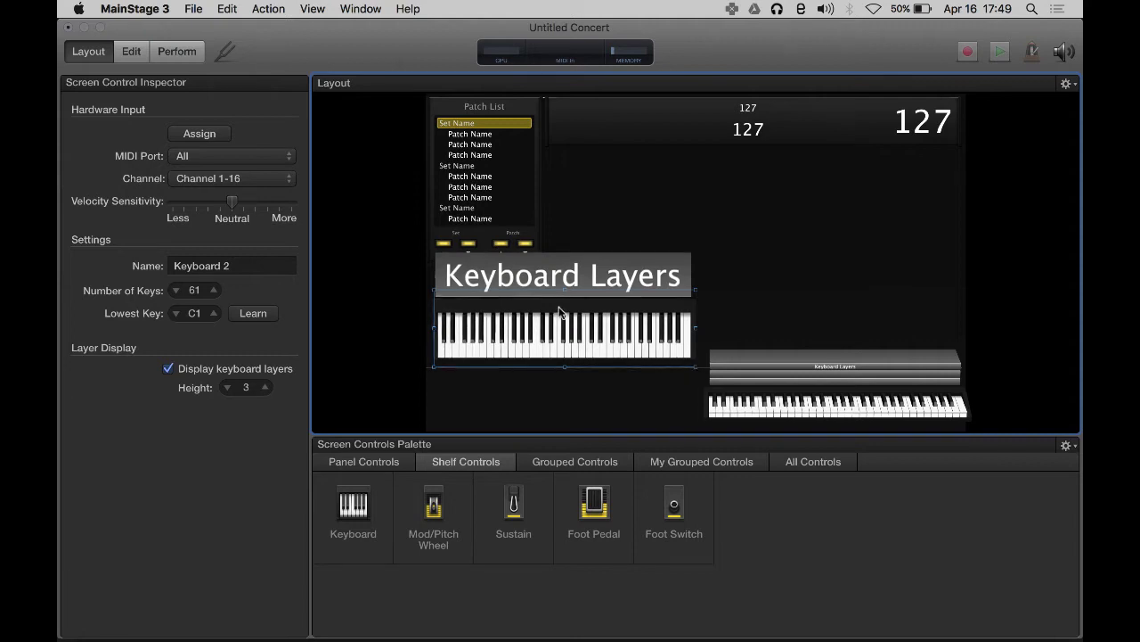
pyautogui.moveTo(560, 312); pyautogui.dragTo(656, 311)
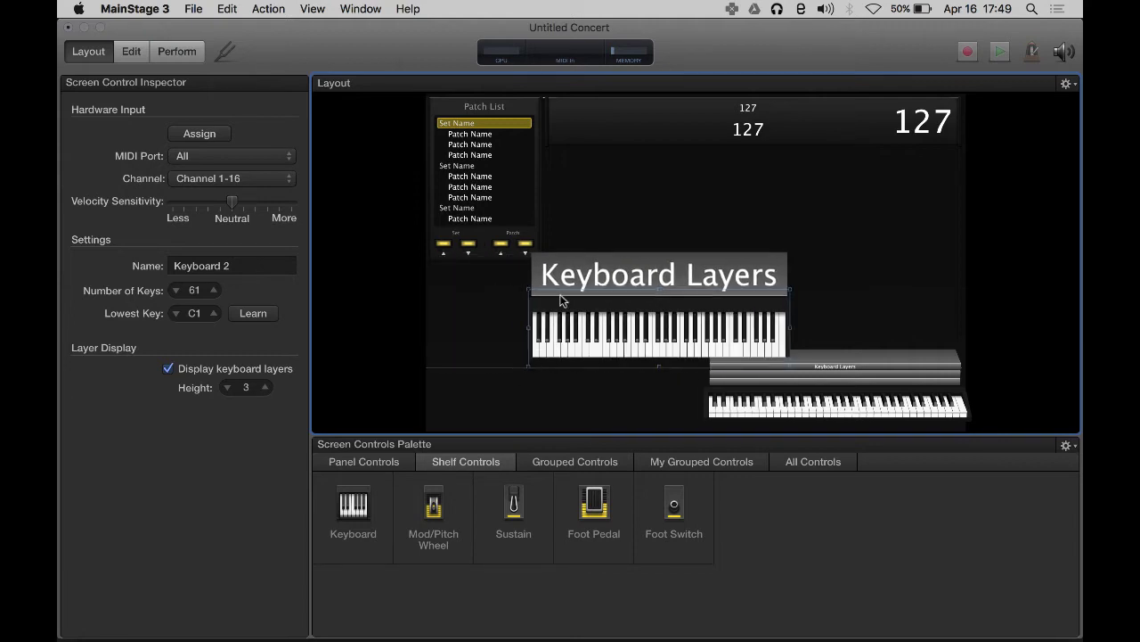
pyautogui.moveTo(558, 311); pyautogui.dragTo(597, 299)
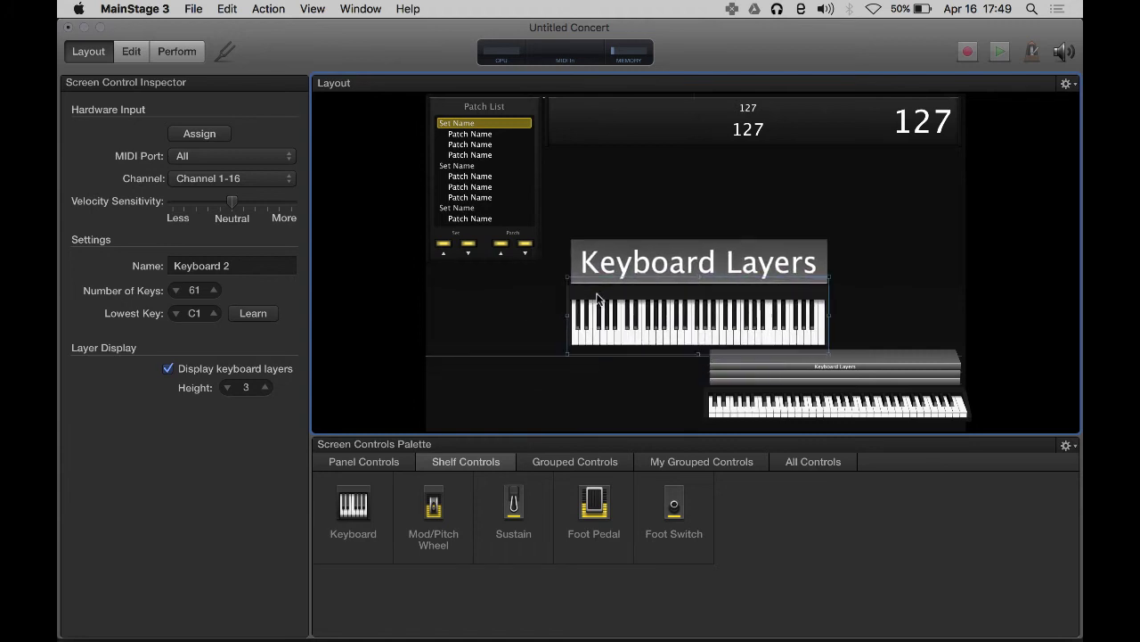
pyautogui.click(548, 358)
pyautogui.moveTo(563, 351)
pyautogui.mouseDown()
pyautogui.moveTo(571, 338)
pyautogui.moveTo(570, 348)
pyautogui.mouseUp()
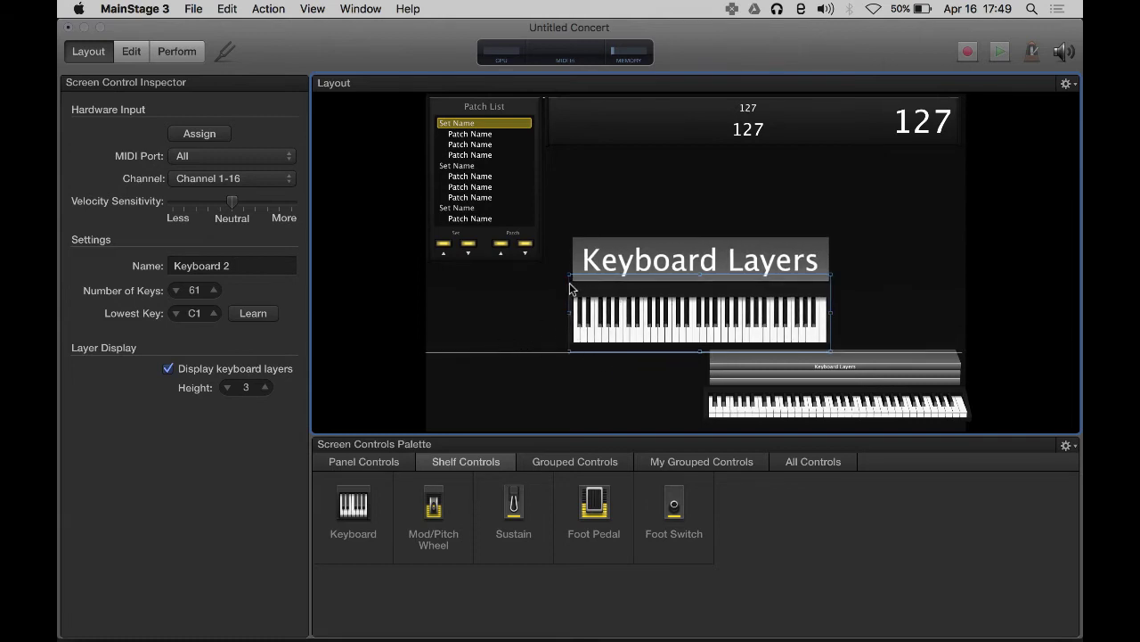
pyautogui.moveTo(568, 281); pyautogui.dragTo(595, 277)
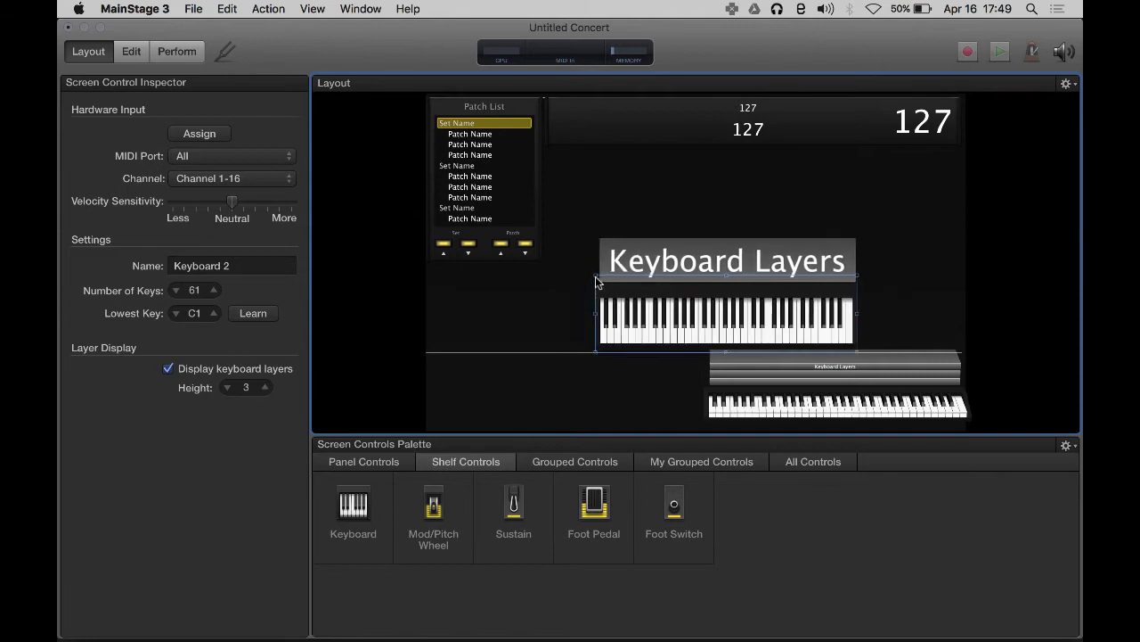
pyautogui.click(563, 358)
pyautogui.click(642, 311)
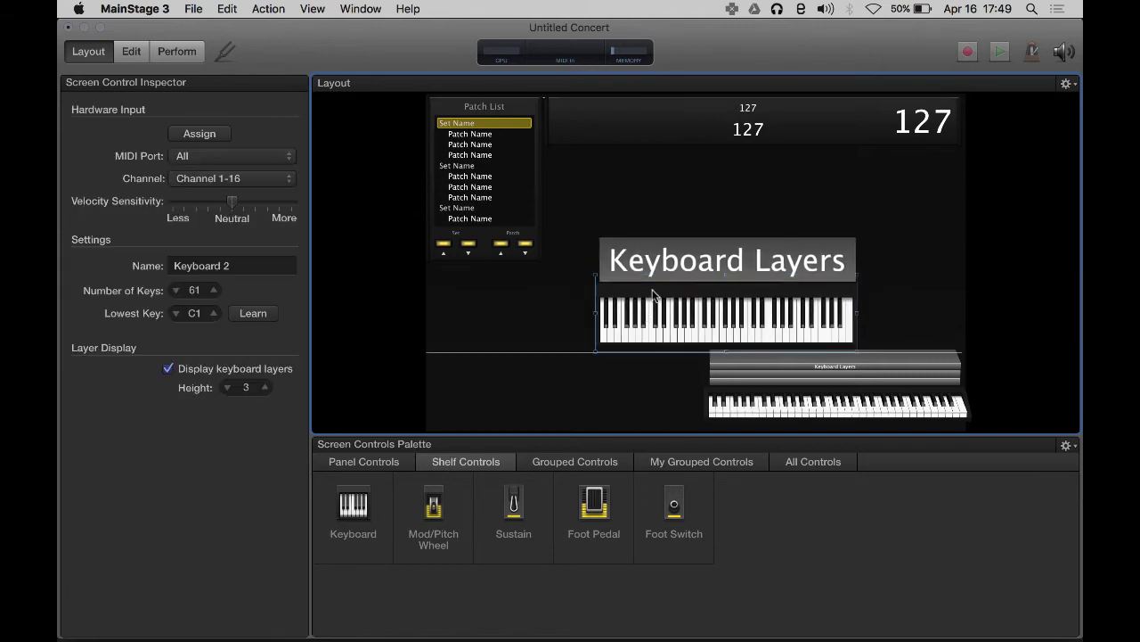
pyautogui.moveTo(653, 295); pyautogui.dragTo(679, 215)
# Step: Lower the 127 parameter displays and move the second keyboard back below its Keyboard Layers label
pyautogui.click(623, 107)
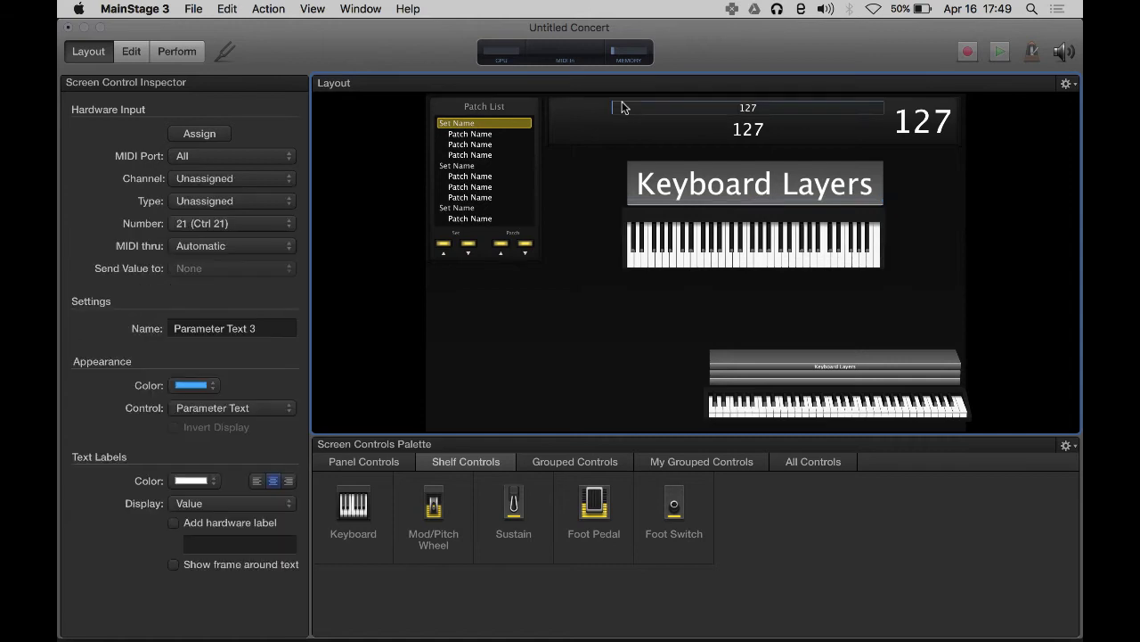
pyautogui.moveTo(622, 107); pyautogui.dragTo(617, 130)
pyautogui.click(659, 202)
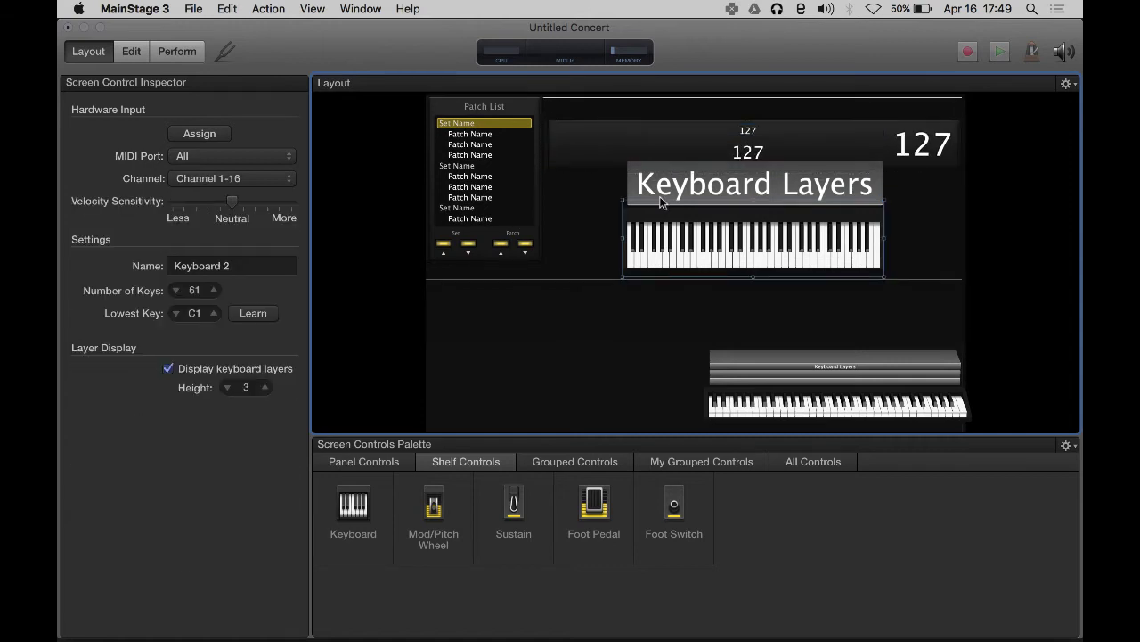
pyautogui.click(662, 104)
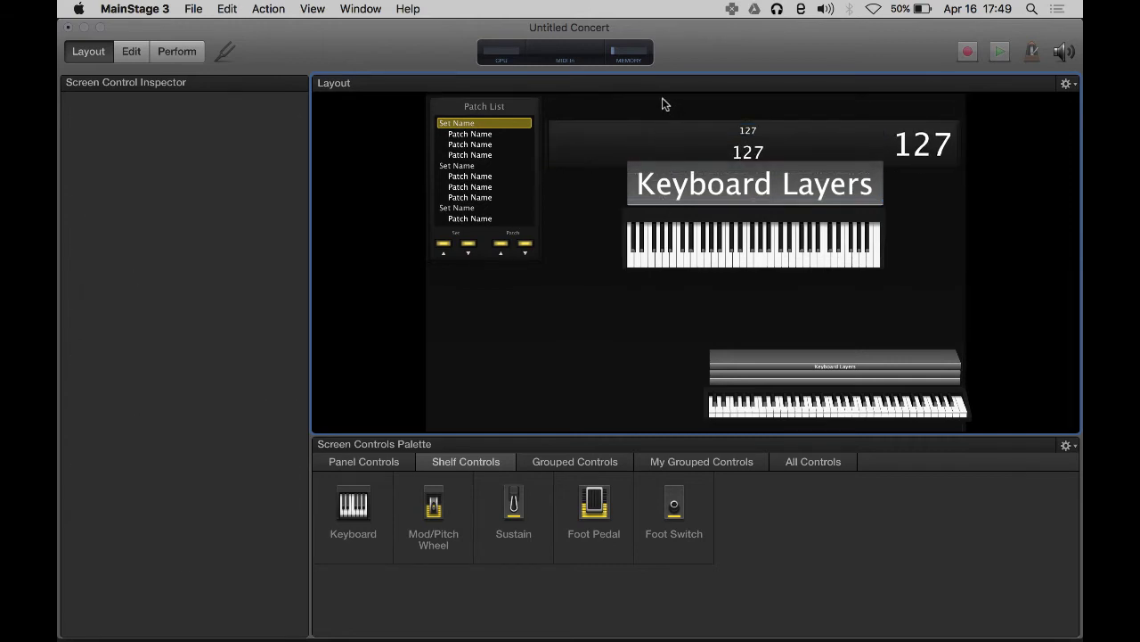
pyautogui.moveTo(671, 207); pyautogui.dragTo(605, 283)
pyautogui.click(611, 372)
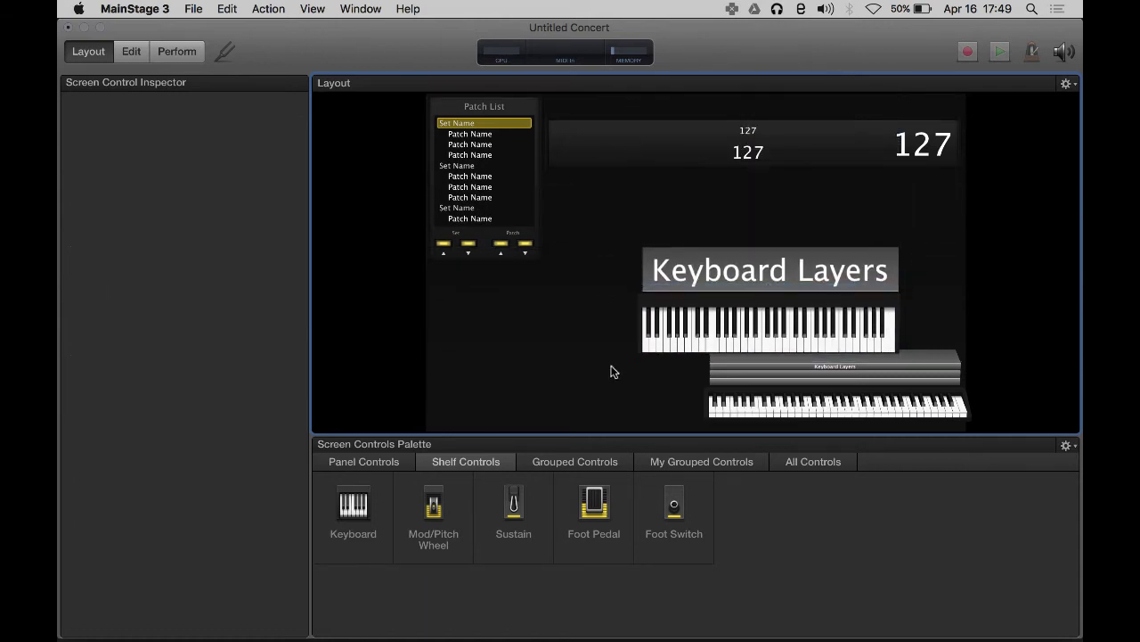
# Step: Raise Keyboard 2 so its Keyboard Layers label becomes a layer shelf, then slide it left
pyautogui.click(645, 303)
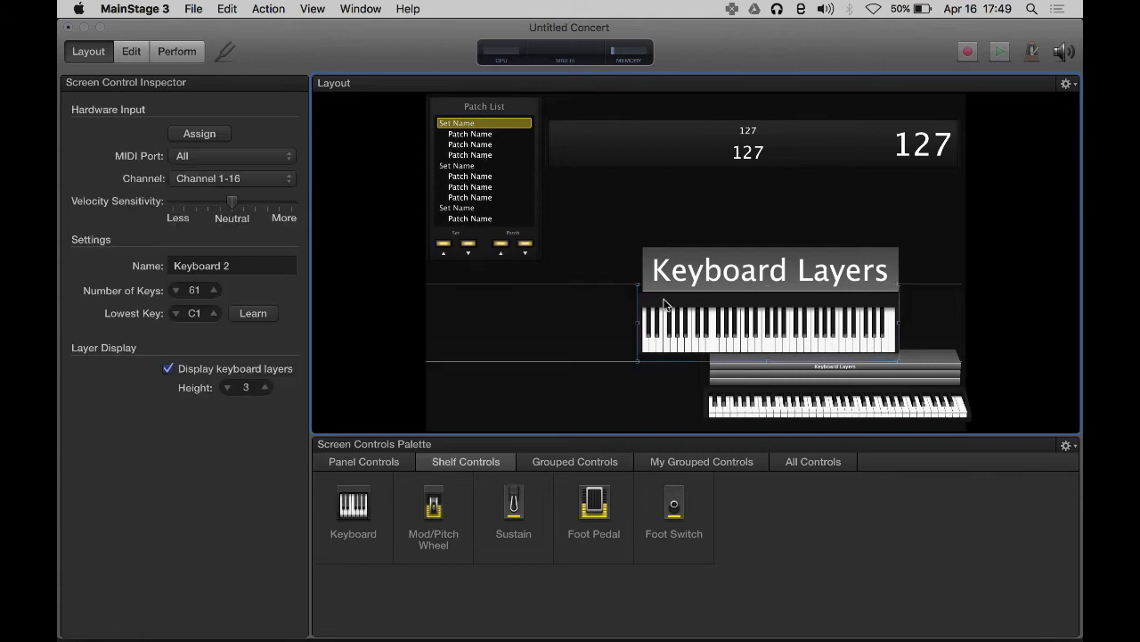
pyautogui.click(599, 299)
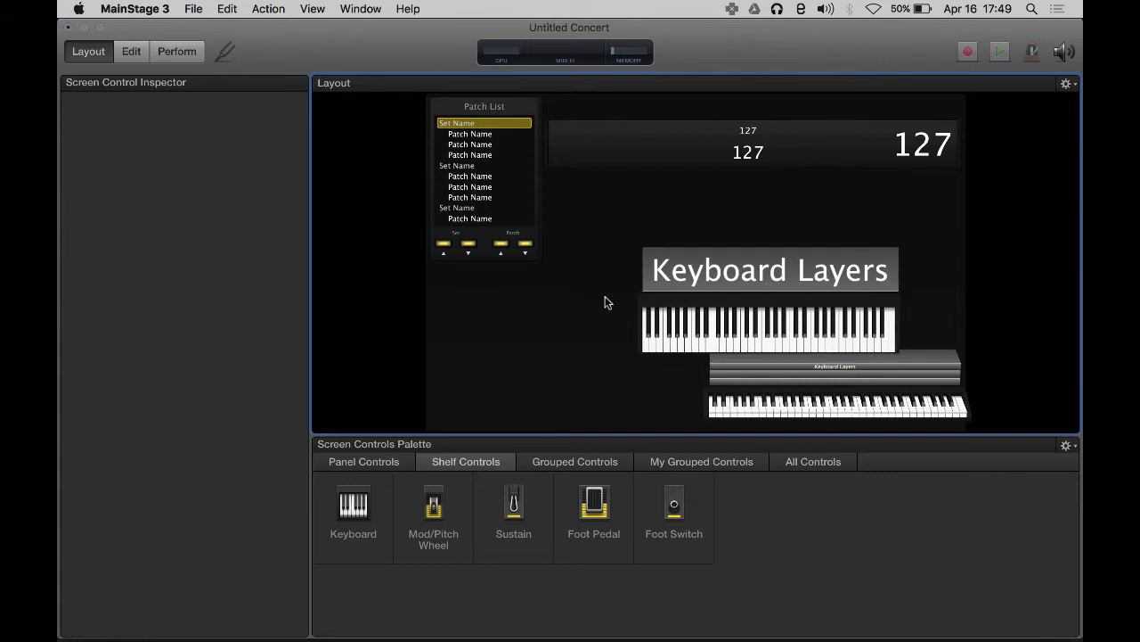
pyautogui.click(656, 301)
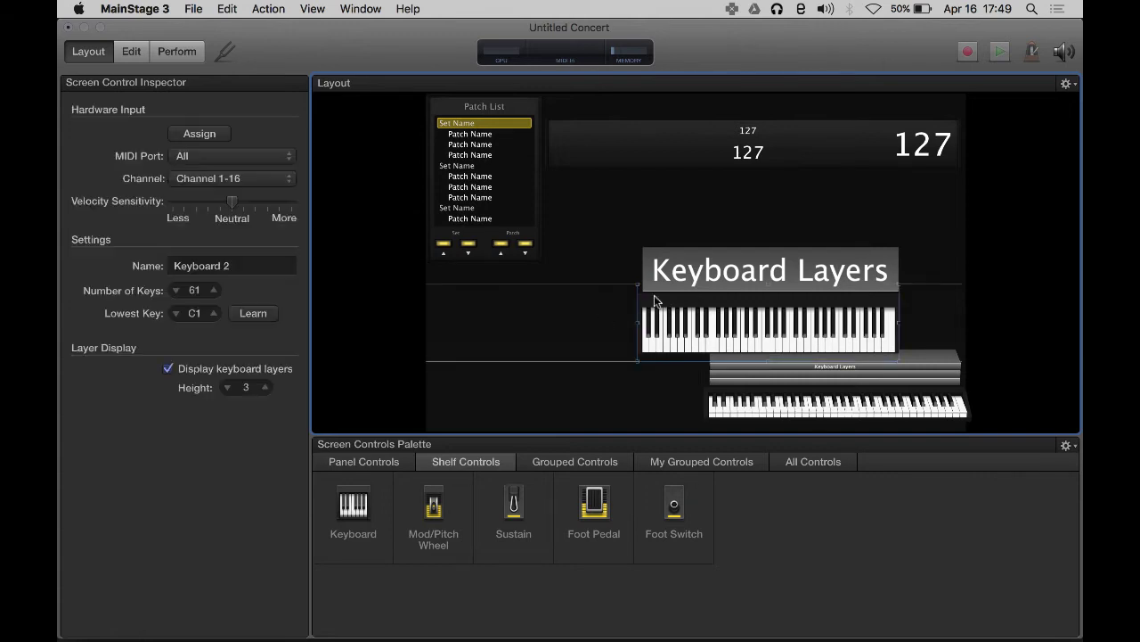
pyautogui.click(595, 289)
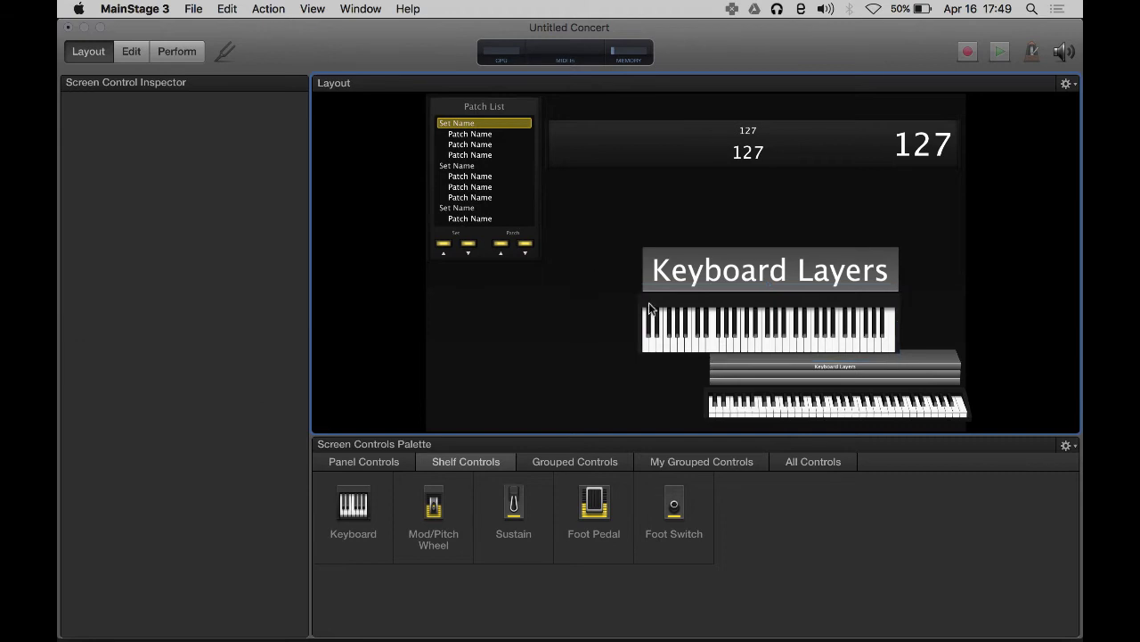
pyautogui.click(648, 307)
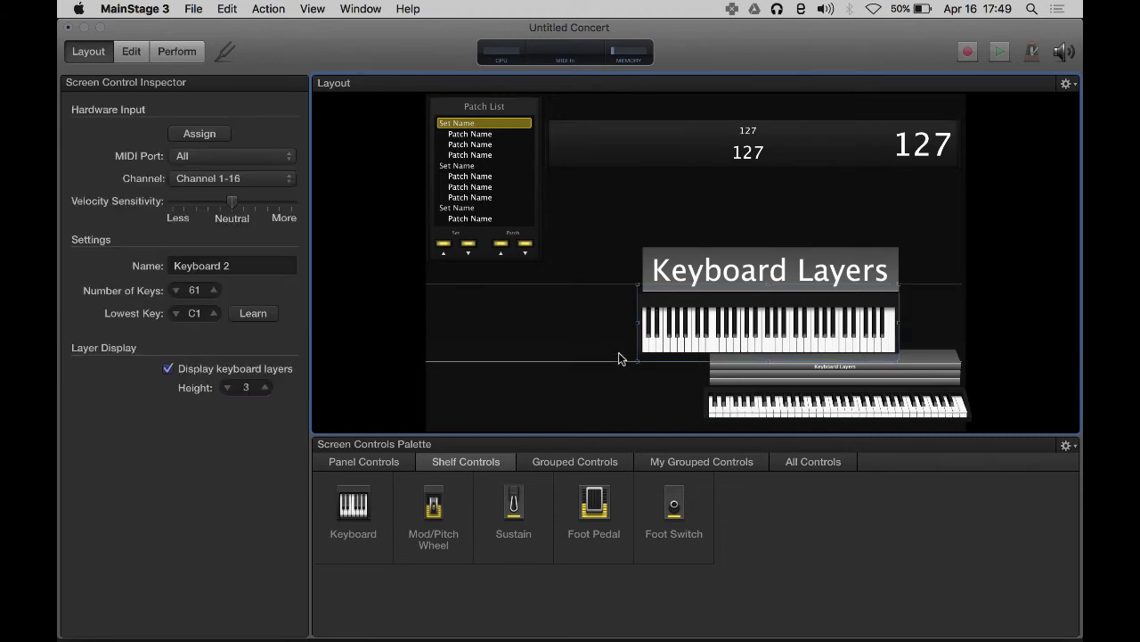
pyautogui.moveTo(621, 358); pyautogui.dragTo(624, 318)
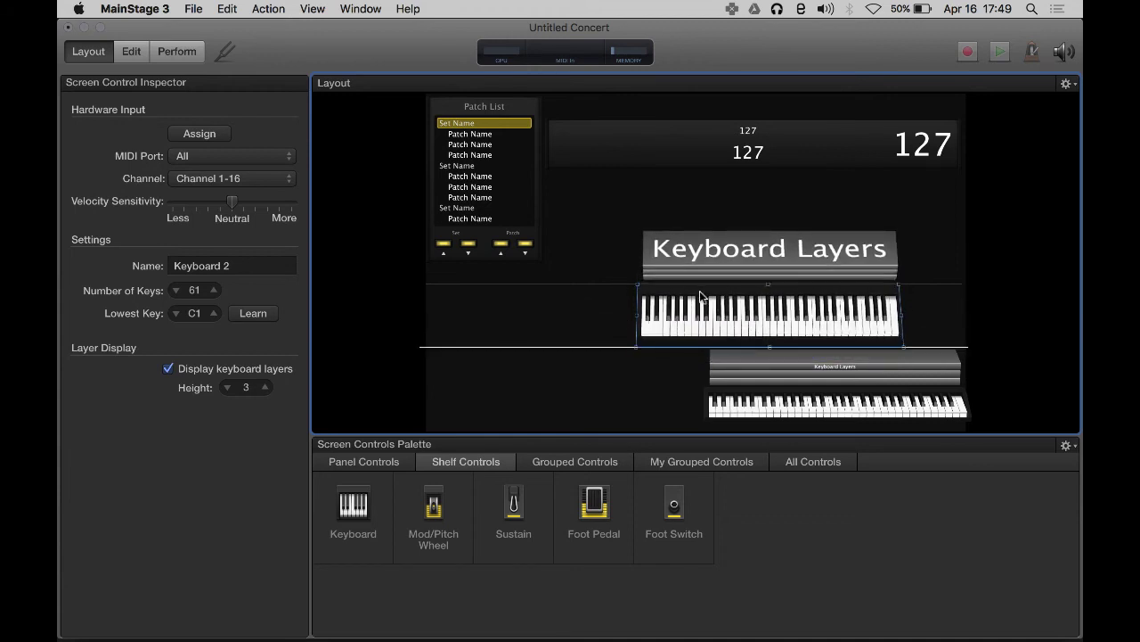
pyautogui.moveTo(699, 291); pyautogui.dragTo(654, 287)
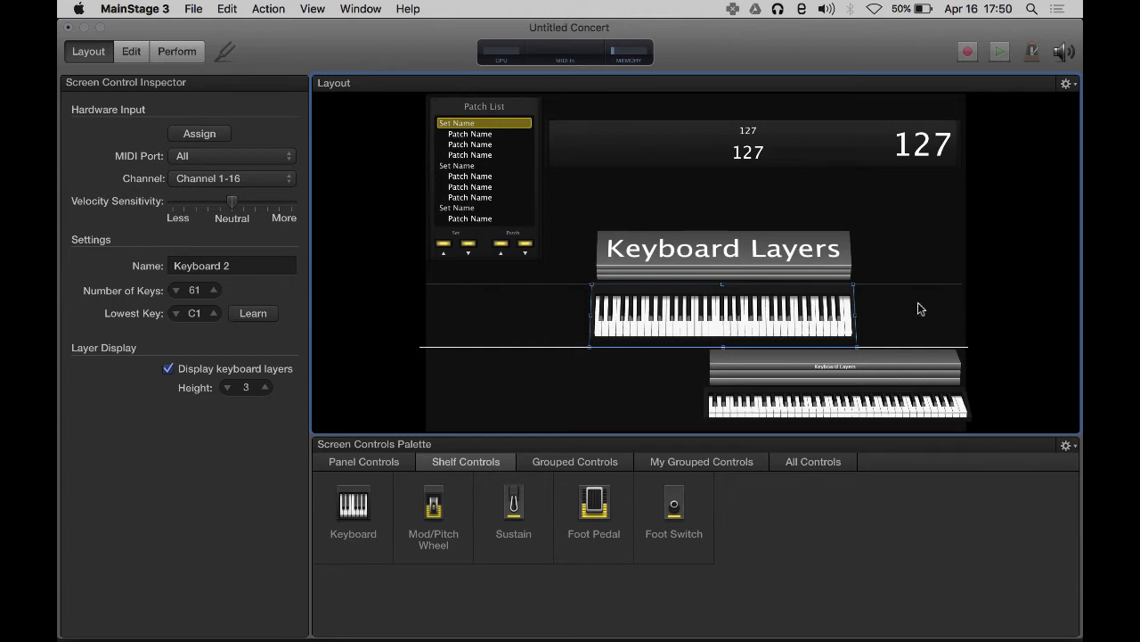
# Step: Shorten Keyboard 2's keys in two passes and move it beside Keyboard 1 at the bottom
pyautogui.moveTo(566, 353); pyautogui.dragTo(571, 323)
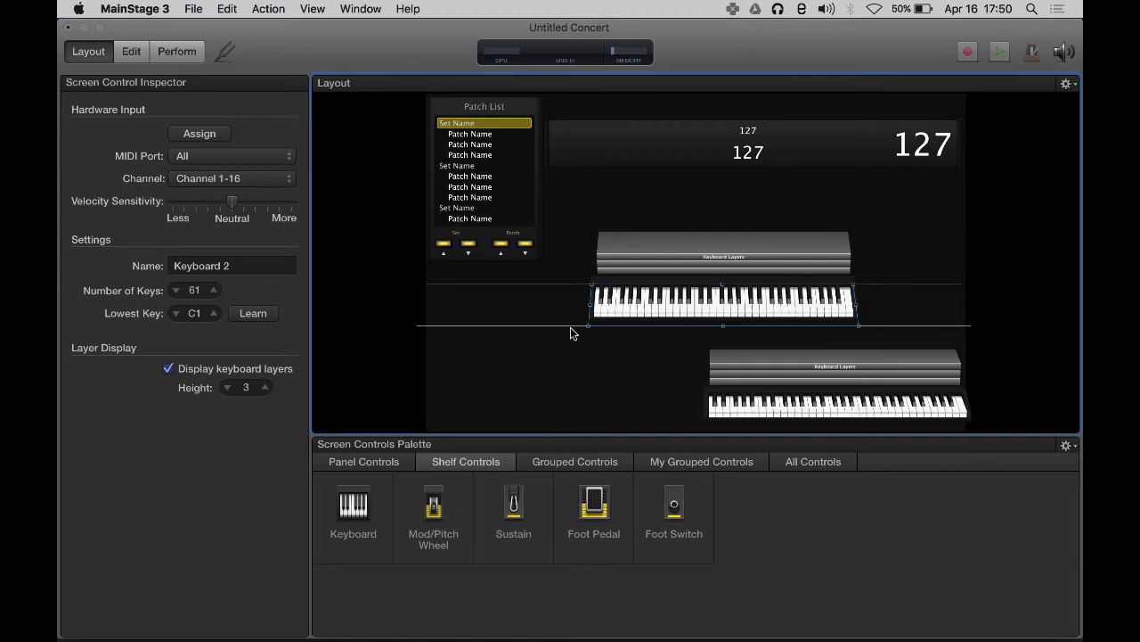
pyautogui.click(571, 319)
pyautogui.click(619, 307)
pyautogui.moveTo(571, 328)
pyautogui.mouseDown()
pyautogui.moveTo(571, 292)
pyautogui.moveTo(570, 356)
pyautogui.moveTo(580, 283)
pyautogui.moveTo(575, 416)
pyautogui.moveTo(580, 280)
pyautogui.moveTo(580, 311)
pyautogui.mouseUp()
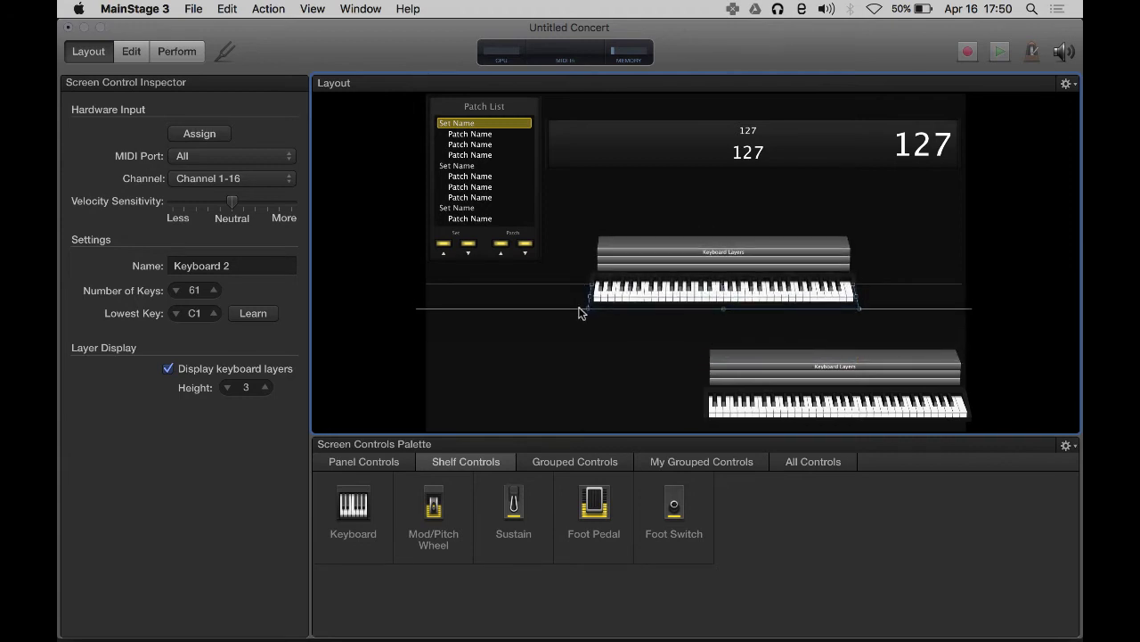
pyautogui.moveTo(786, 283); pyautogui.dragTo(626, 344)
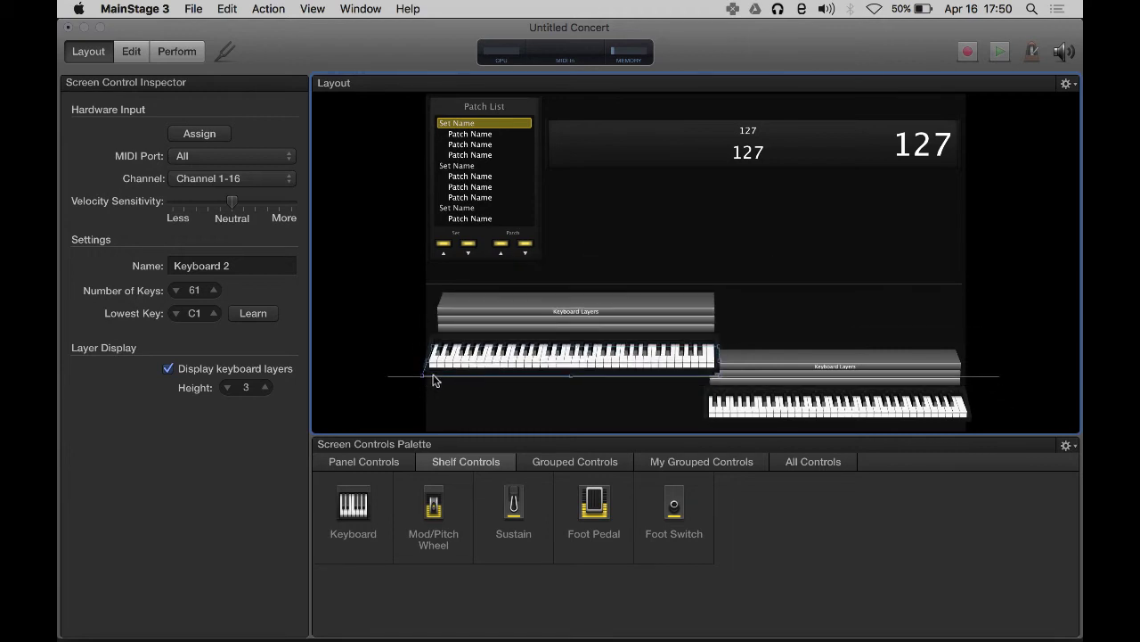
# Step: Line Keyboard 2 up level beside Keyboard 1 along the bottom and resize it to match
pyautogui.moveTo(422, 380); pyautogui.dragTo(444, 416)
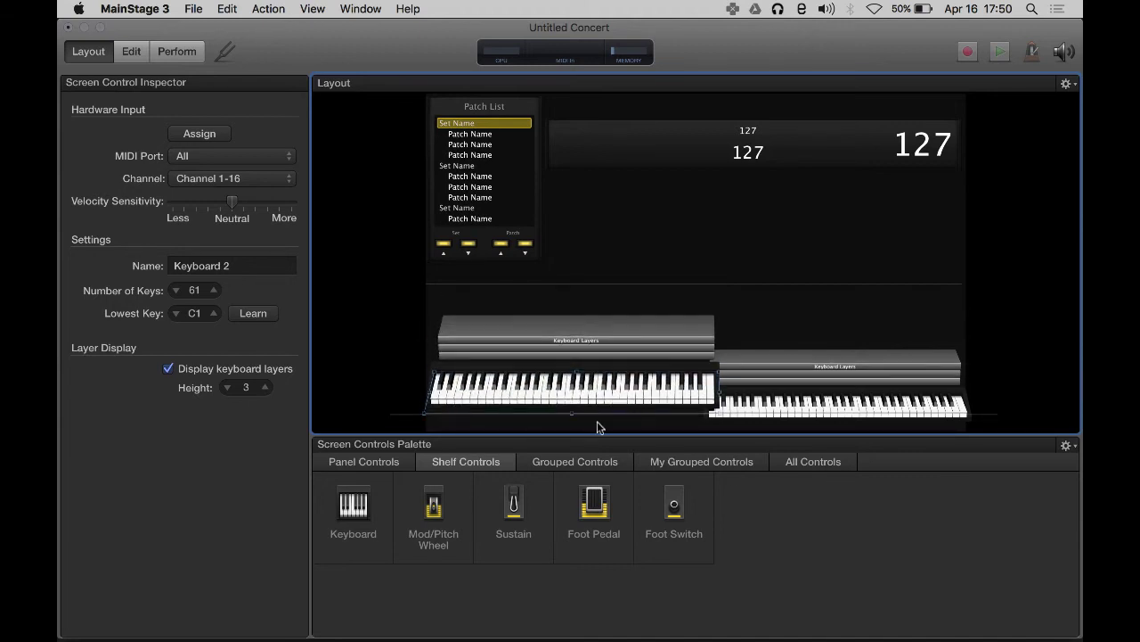
pyautogui.moveTo(571, 411); pyautogui.dragTo(611, 392)
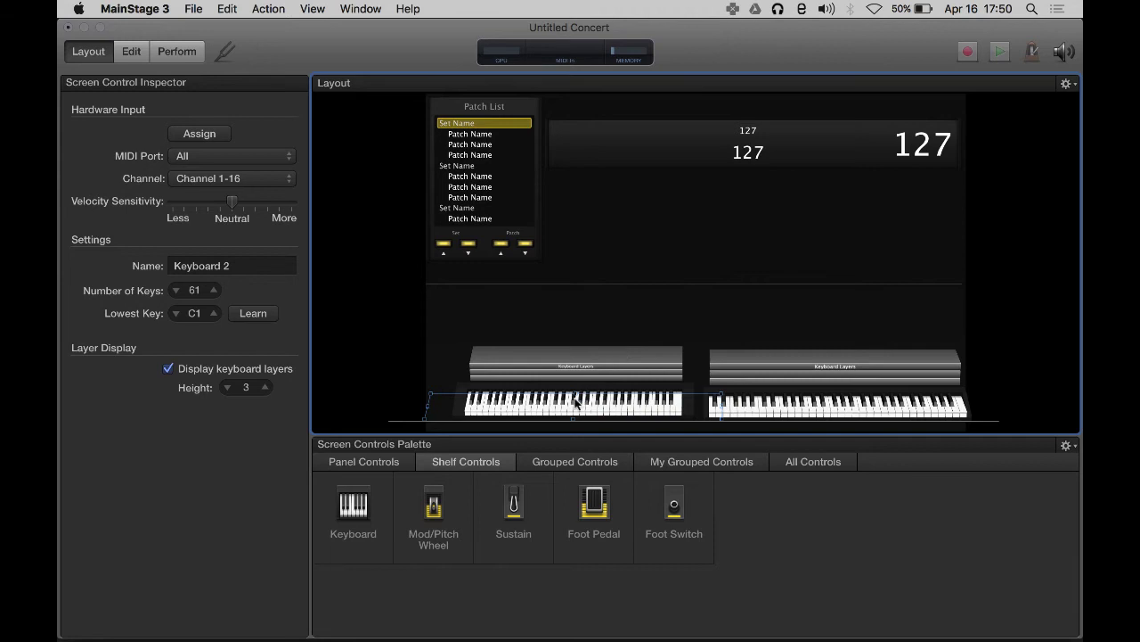
pyautogui.click(196, 293)
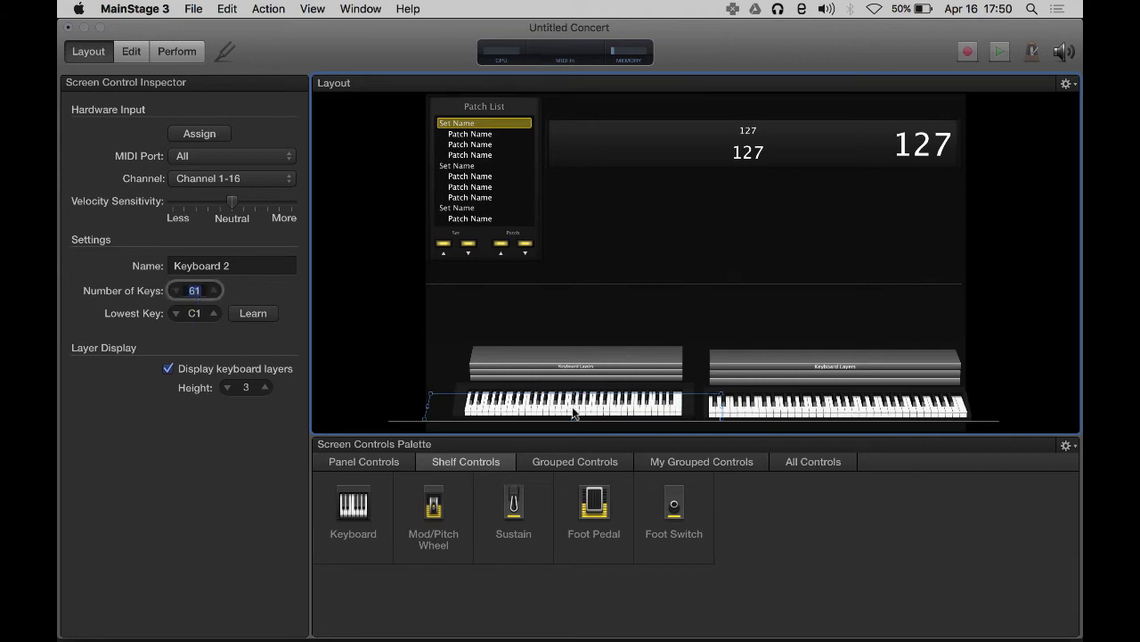
# Step: Set Keyboard 2's Number of Keys to 49 in the Screen Control Inspector
pyautogui.click(558, 402)
pyautogui.click(196, 292)
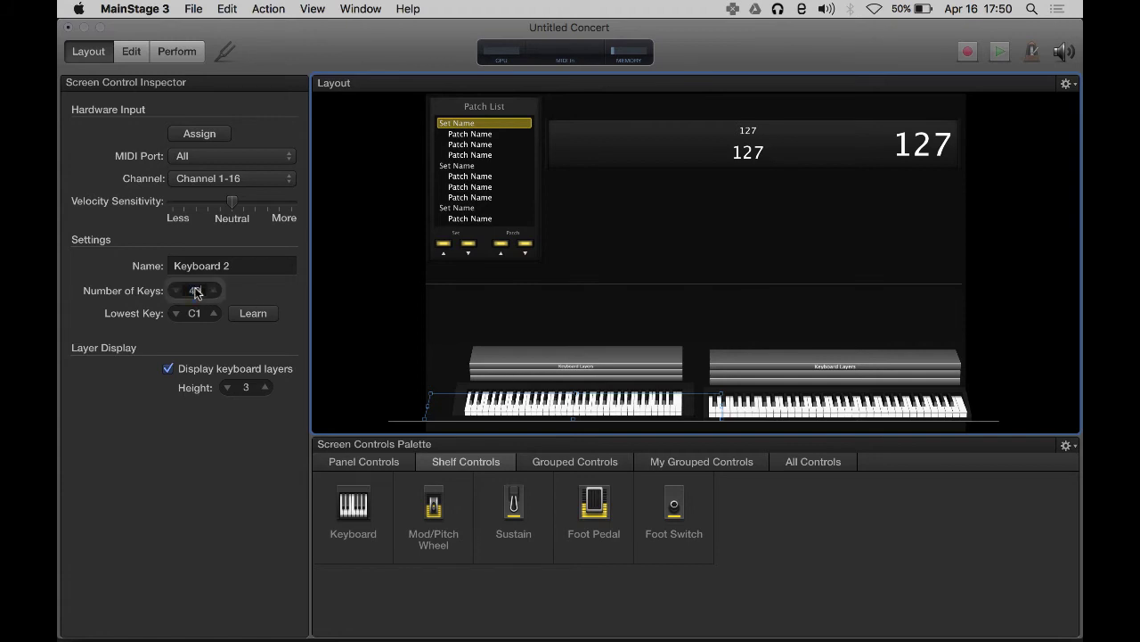
pyautogui.write('49')
pyautogui.press('Return')
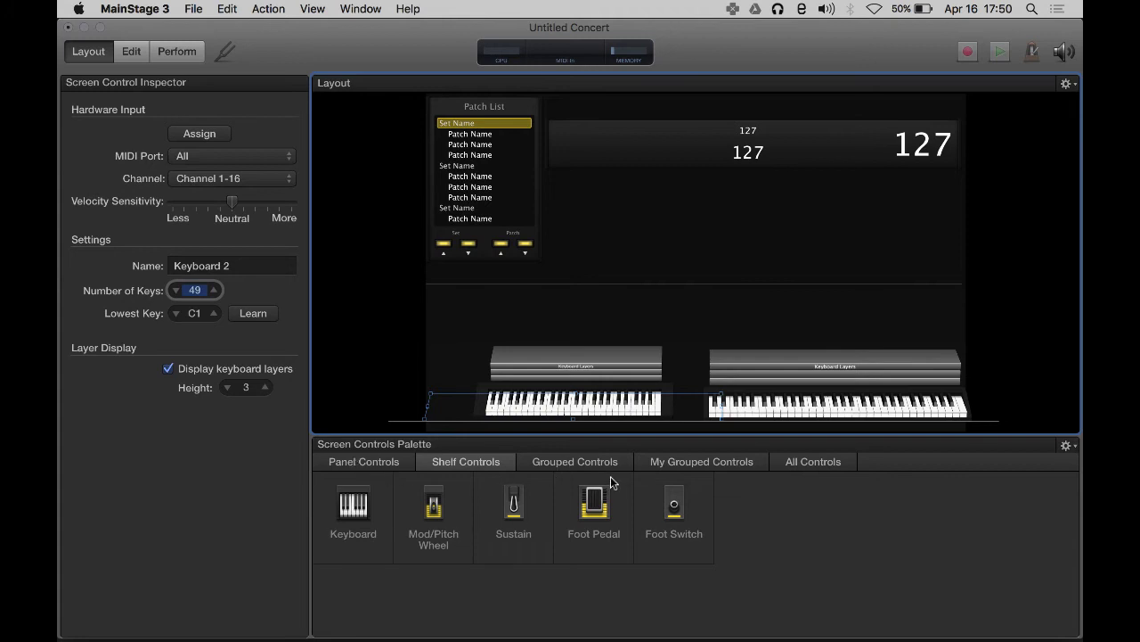
pyautogui.click(368, 462)
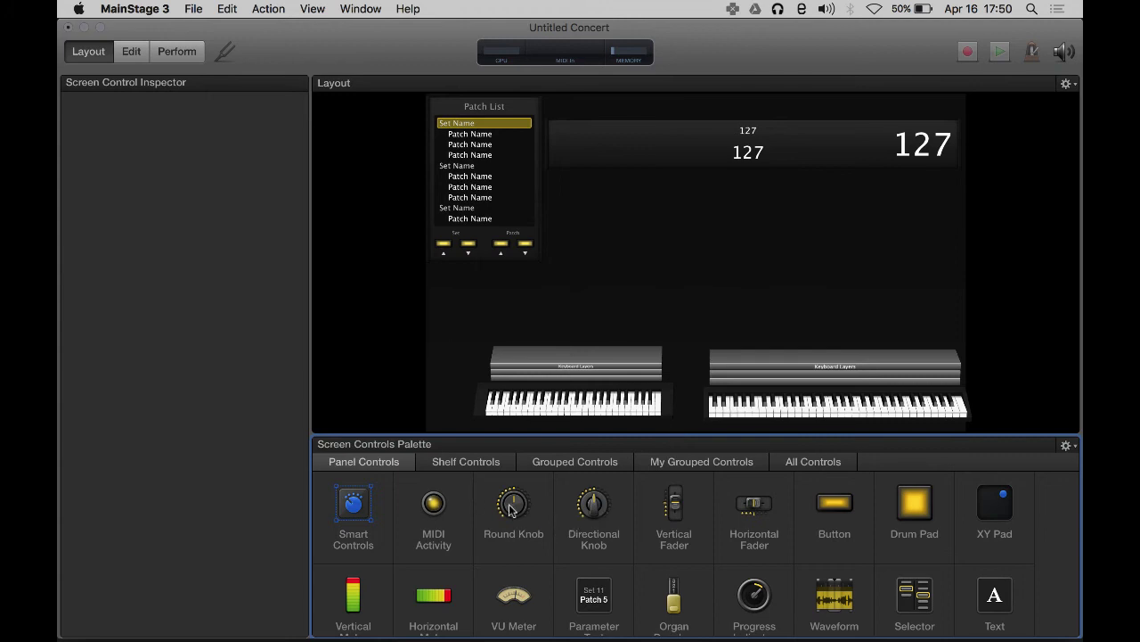
# Step: Place a shrunken Round Knob above the keyboards and duplicate it into a row of four
pyautogui.moveTo(513, 503); pyautogui.dragTo(688, 241)
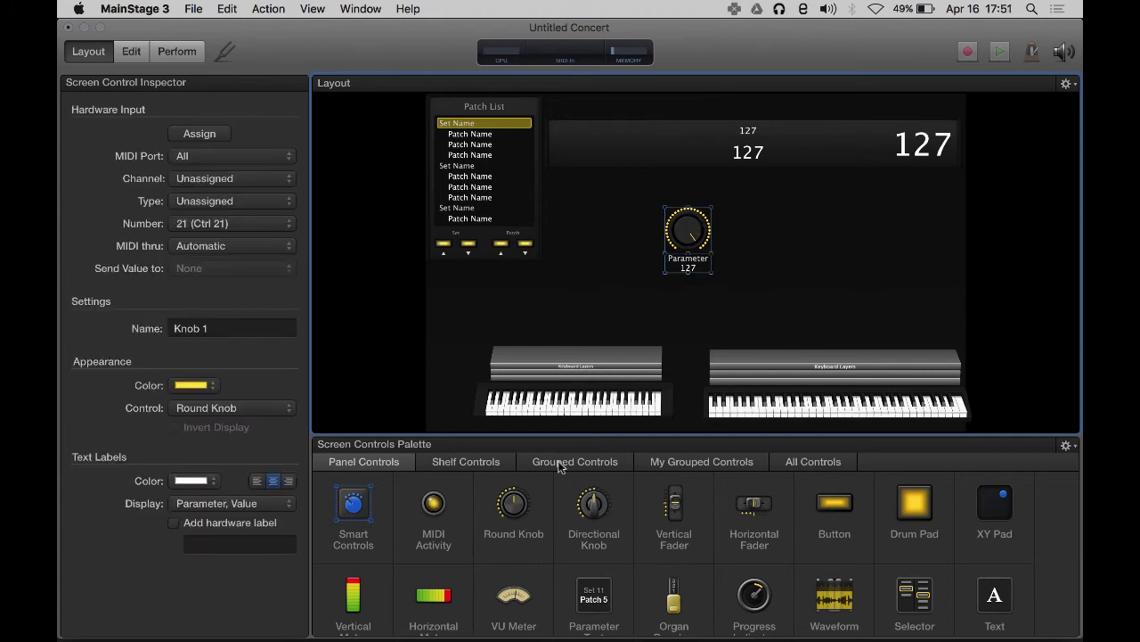
pyautogui.moveTo(711, 278); pyautogui.dragTo(703, 263)
pyautogui.moveTo(513, 517); pyautogui.dragTo(721, 240)
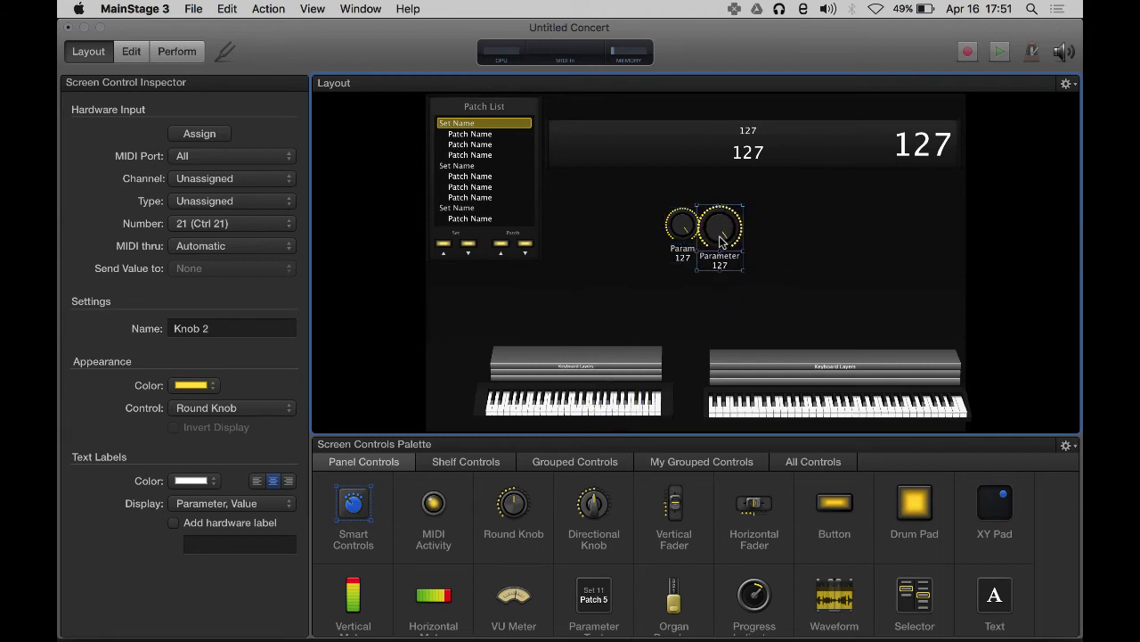
pyautogui.press('Delete')
pyautogui.click(686, 234)
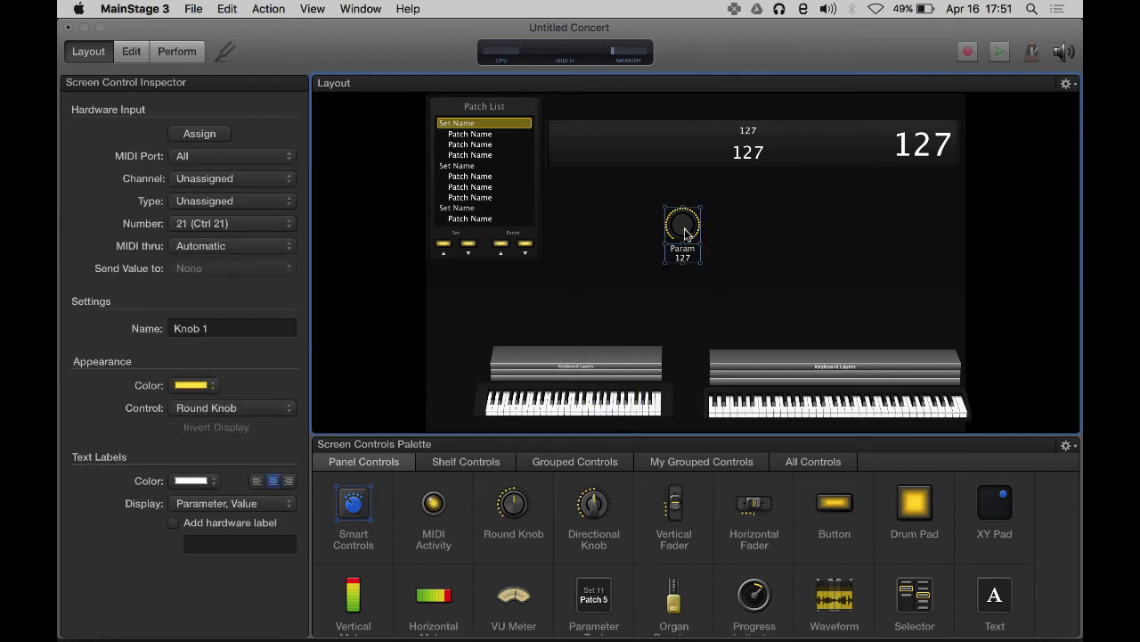
pyautogui.moveTo(684, 230); pyautogui.dragTo(789, 238)
pyautogui.moveTo(834, 195); pyautogui.dragTo(638, 298)
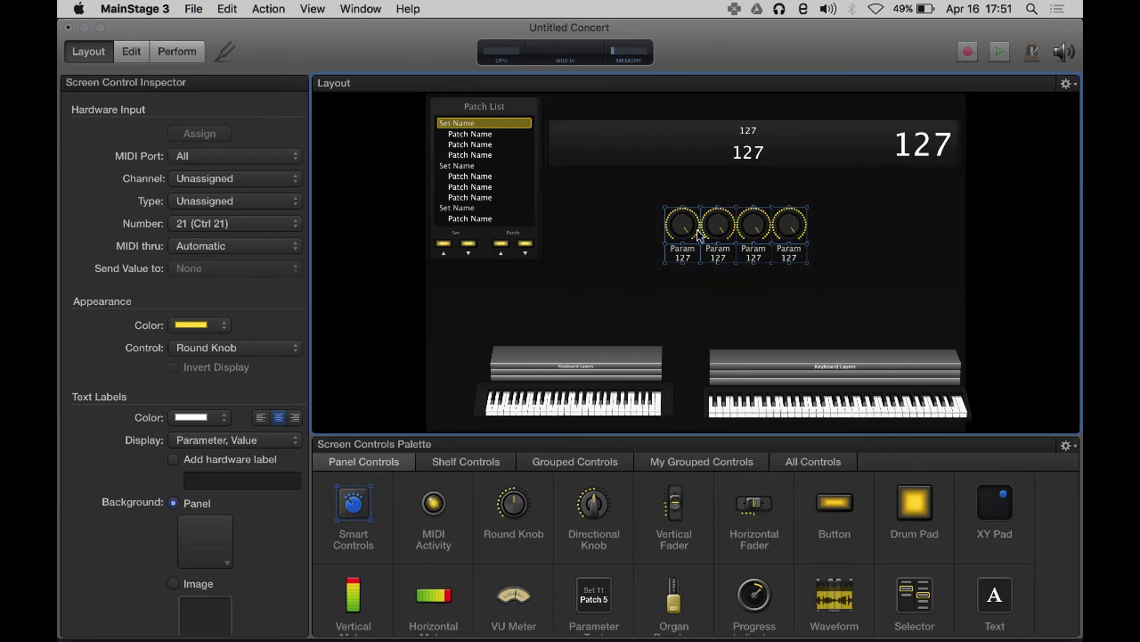
# Step: Try Align Horizontal and Vertical Center on the knobs, undoing the stacked column
pyautogui.rightClick(729, 234)
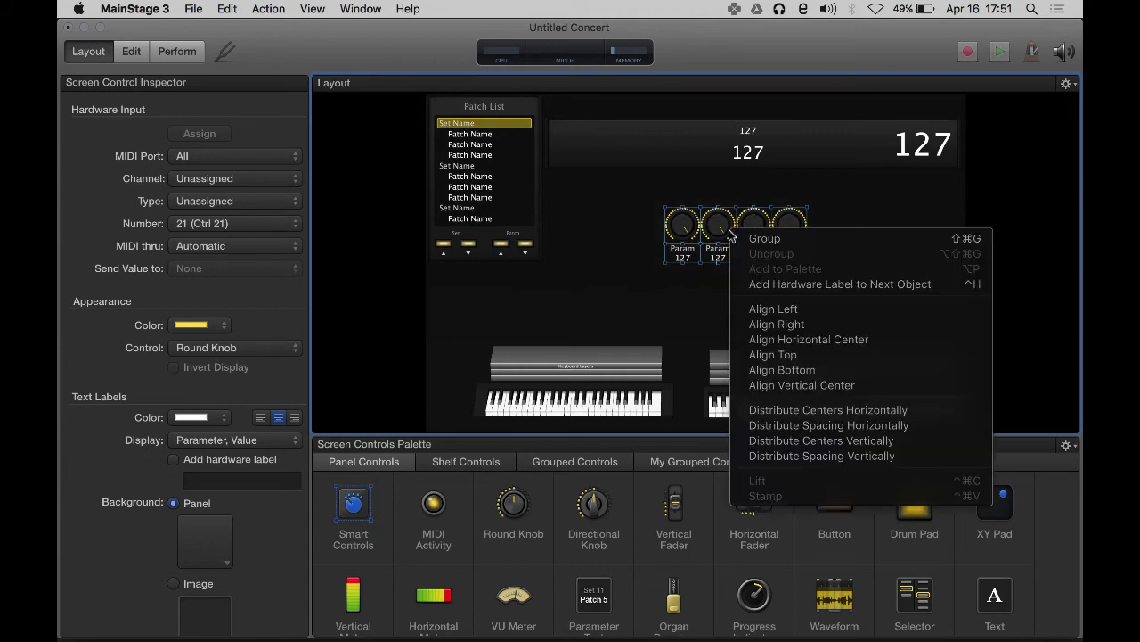
pyautogui.click(820, 344)
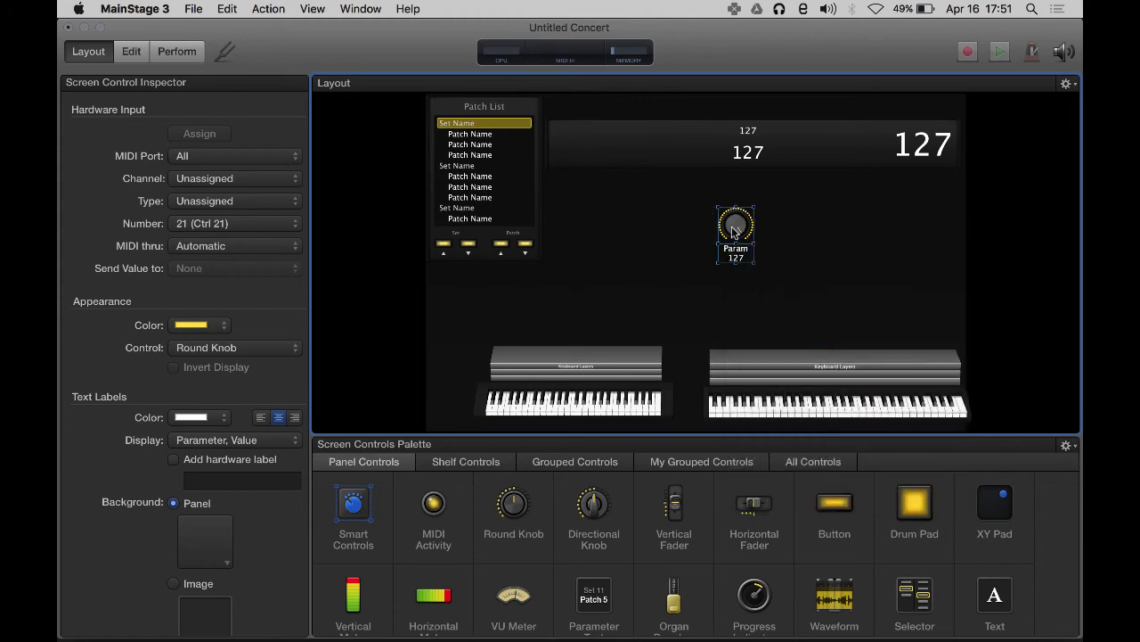
pyautogui.rightClick(733, 229)
pyautogui.click(821, 383)
pyautogui.rightClick(735, 227)
pyautogui.press('Escape')
pyautogui.press('super+z')
pyautogui.rightClick(736, 223)
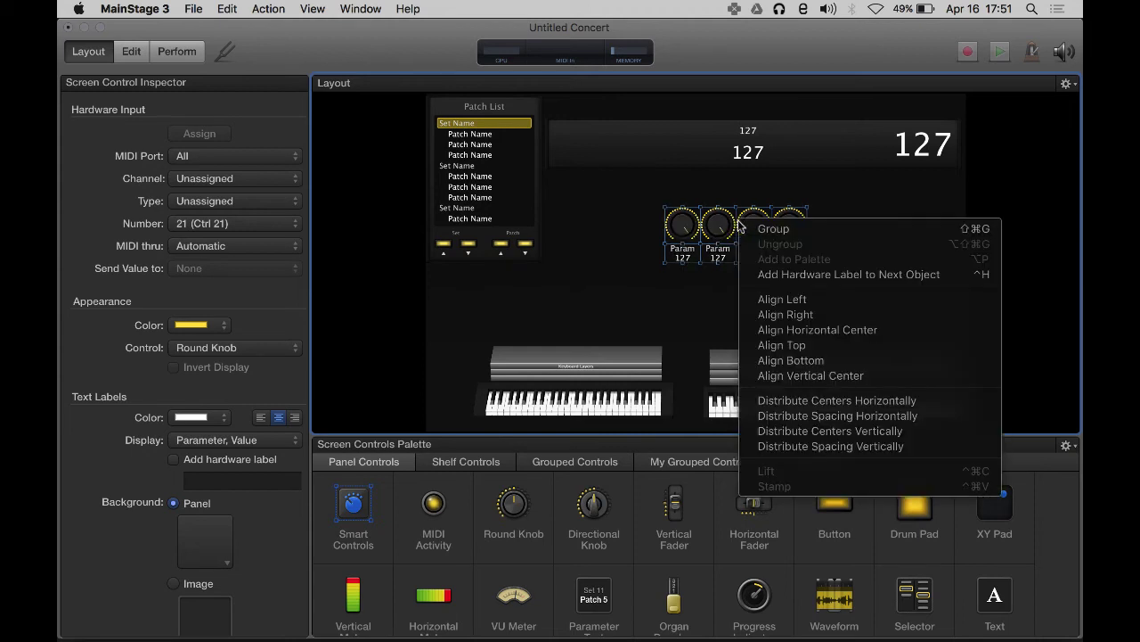
pyautogui.click(862, 378)
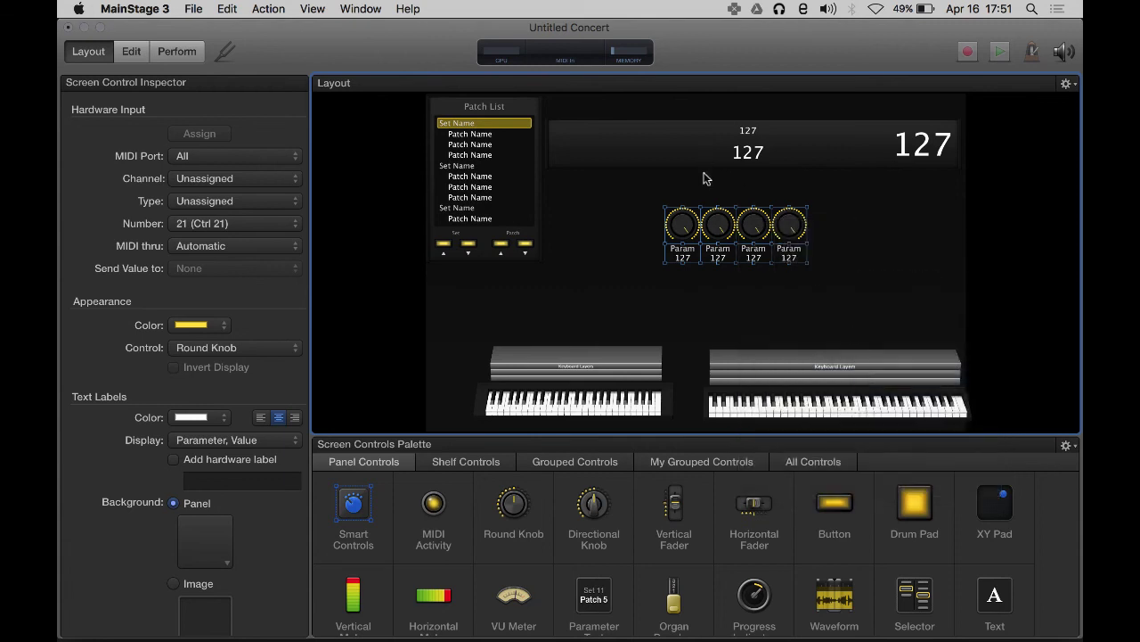
# Step: Nudge Knob 3 lower, then align all four knobs on their vertical centers
pyautogui.click(811, 223)
pyautogui.click(759, 228)
pyautogui.moveTo(759, 229); pyautogui.dragTo(761, 235)
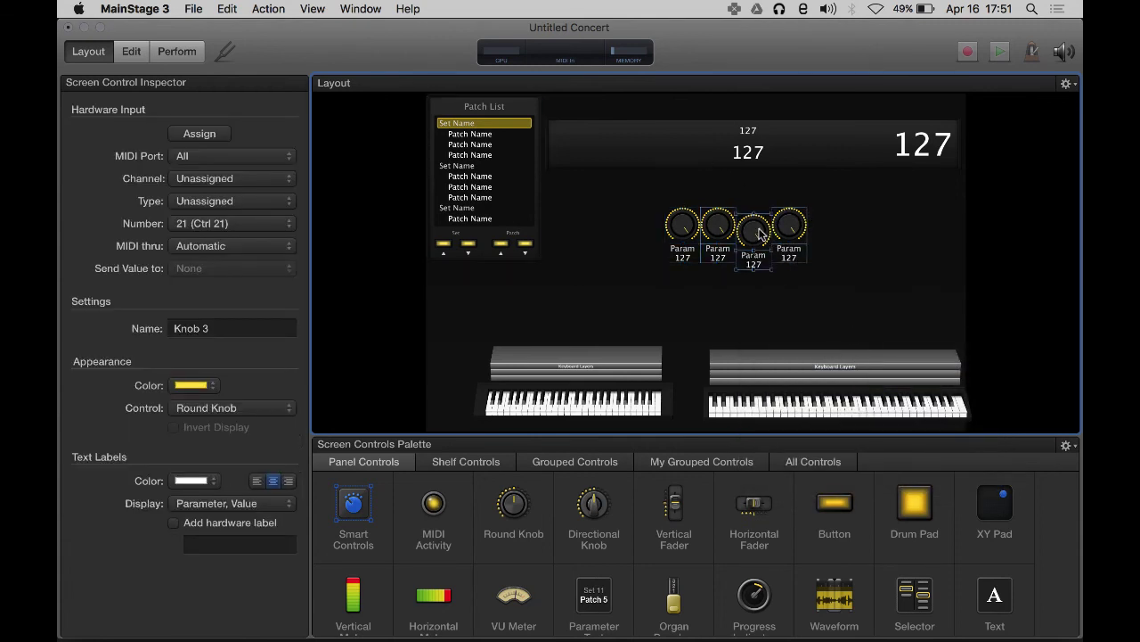
pyautogui.moveTo(819, 193); pyautogui.dragTo(645, 276)
pyautogui.rightClick(683, 233)
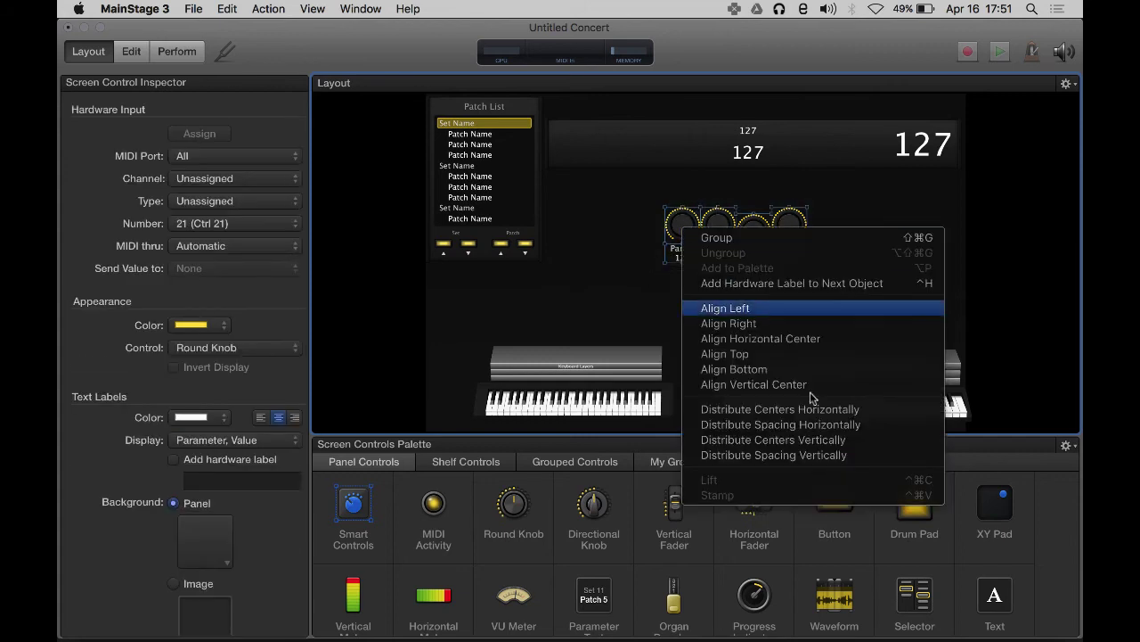
pyautogui.click(817, 388)
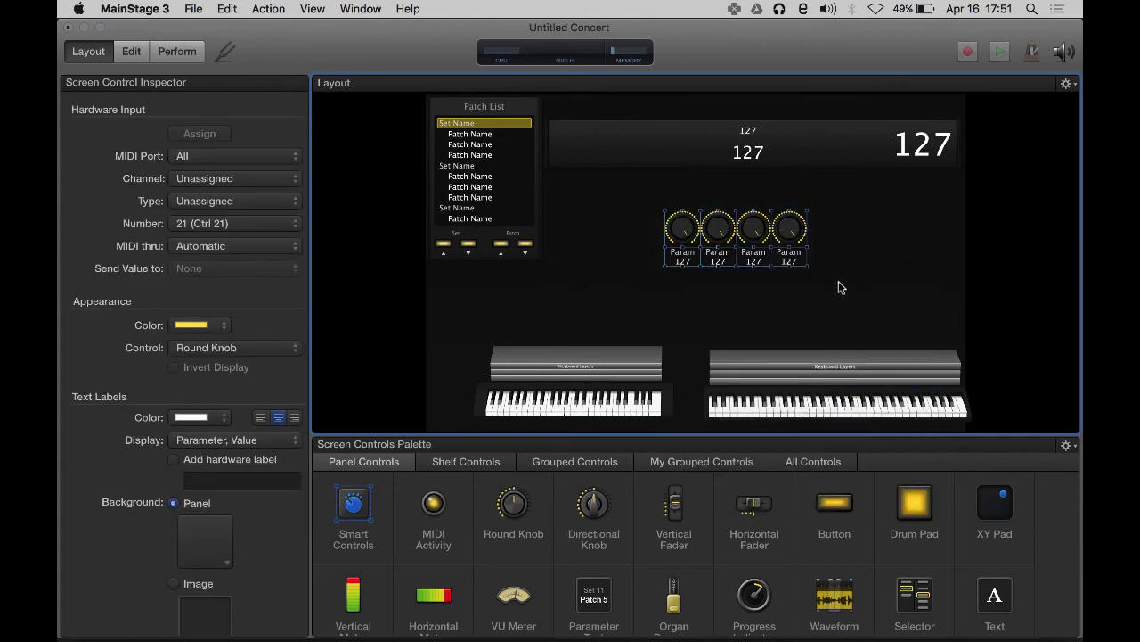
pyautogui.click(845, 281)
# Step: Copy the four knobs into a second row below, then select all eight
pyautogui.moveTo(859, 195); pyautogui.dragTo(656, 254)
pyautogui.moveTo(710, 244); pyautogui.dragTo(719, 293)
pyautogui.click(863, 212)
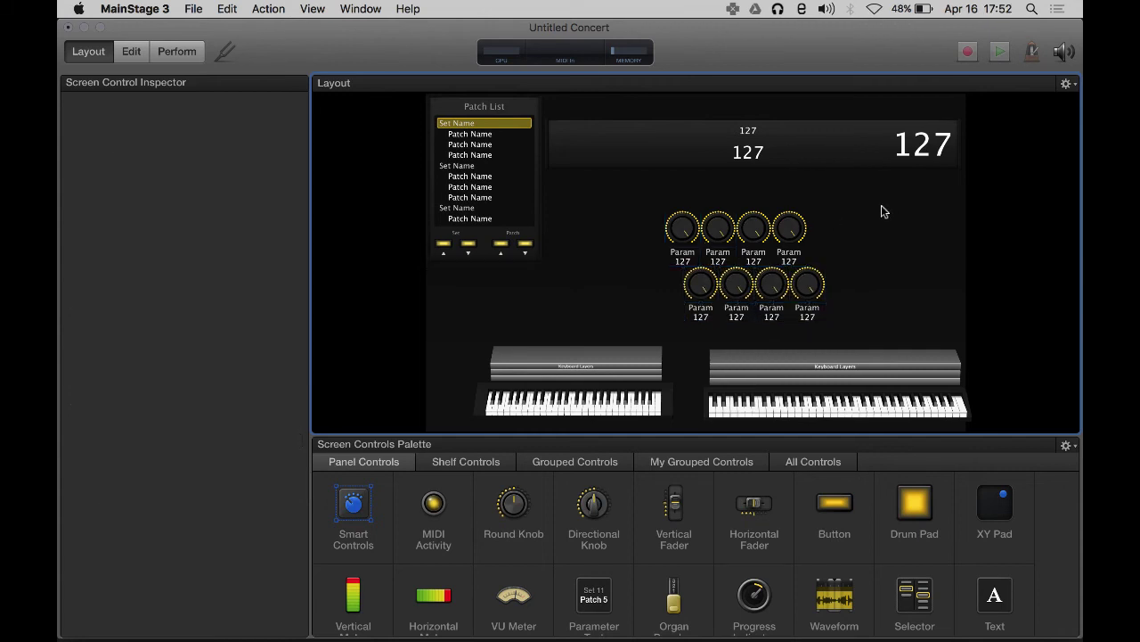
pyautogui.moveTo(883, 211); pyautogui.dragTo(648, 324)
pyautogui.rightClick(727, 238)
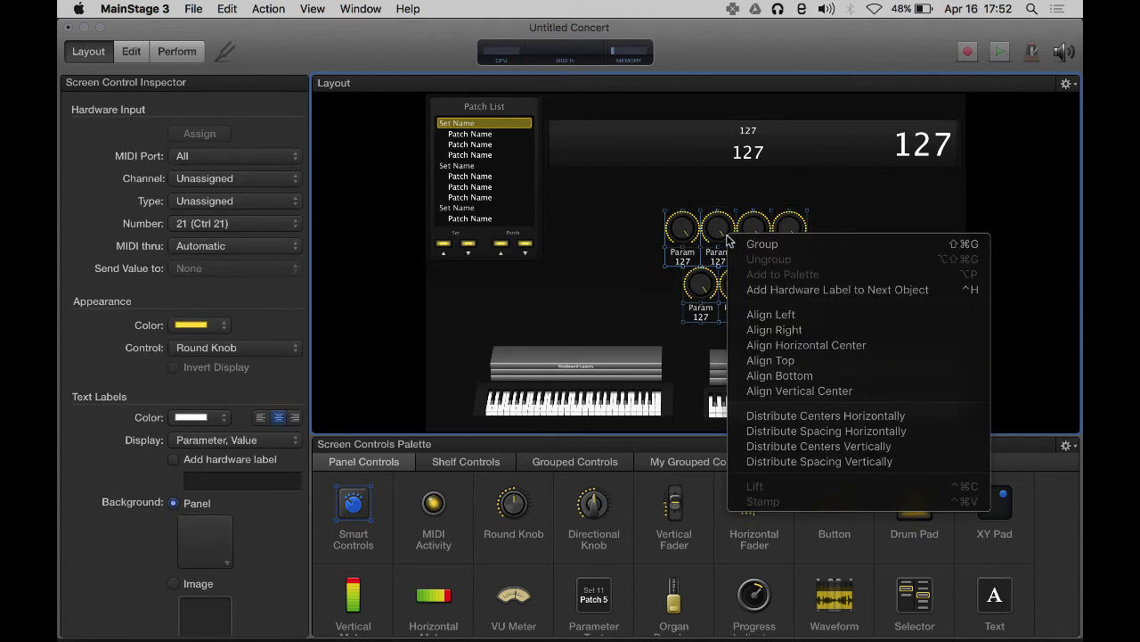
# Step: Group the eight knobs into one control and move the group up and left
pyautogui.click(788, 247)
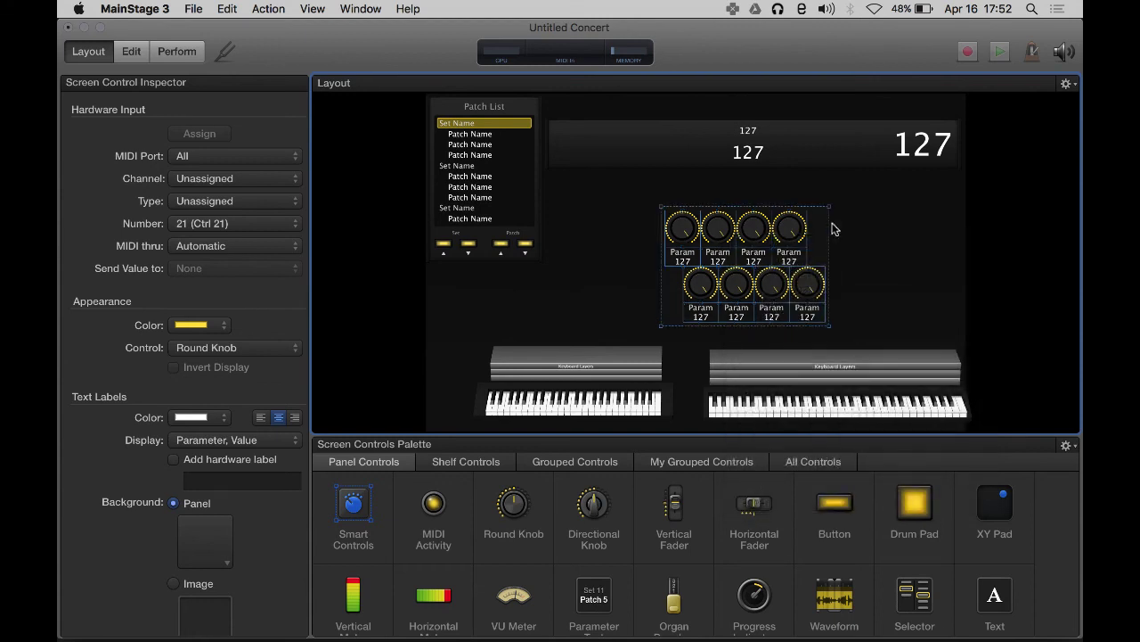
pyautogui.moveTo(818, 250); pyautogui.dragTo(798, 225)
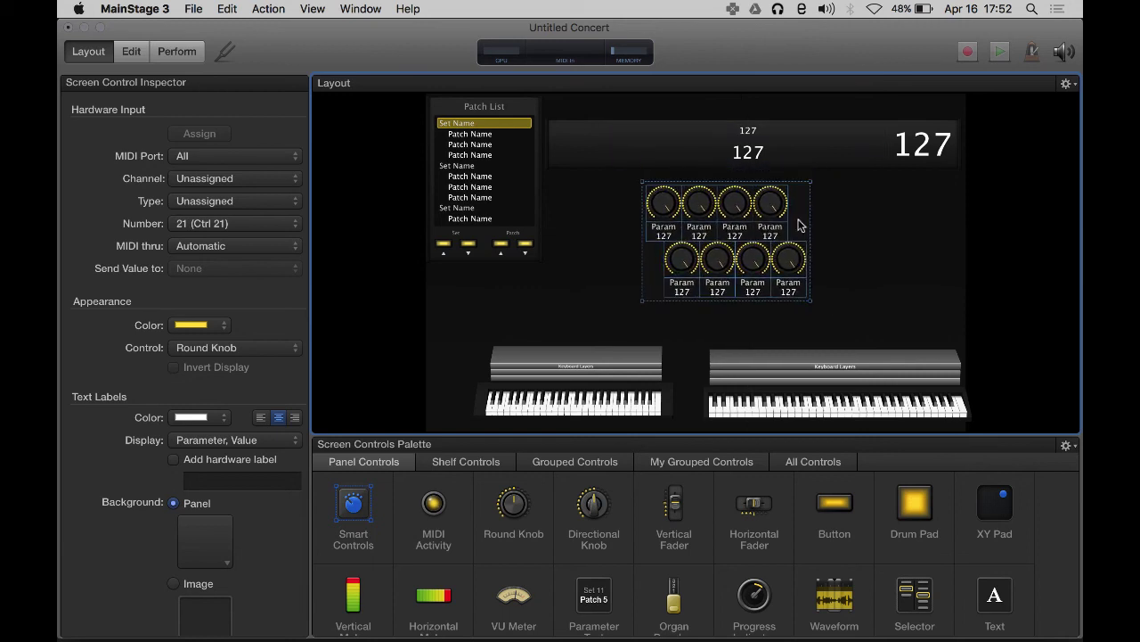
pyautogui.click(815, 194)
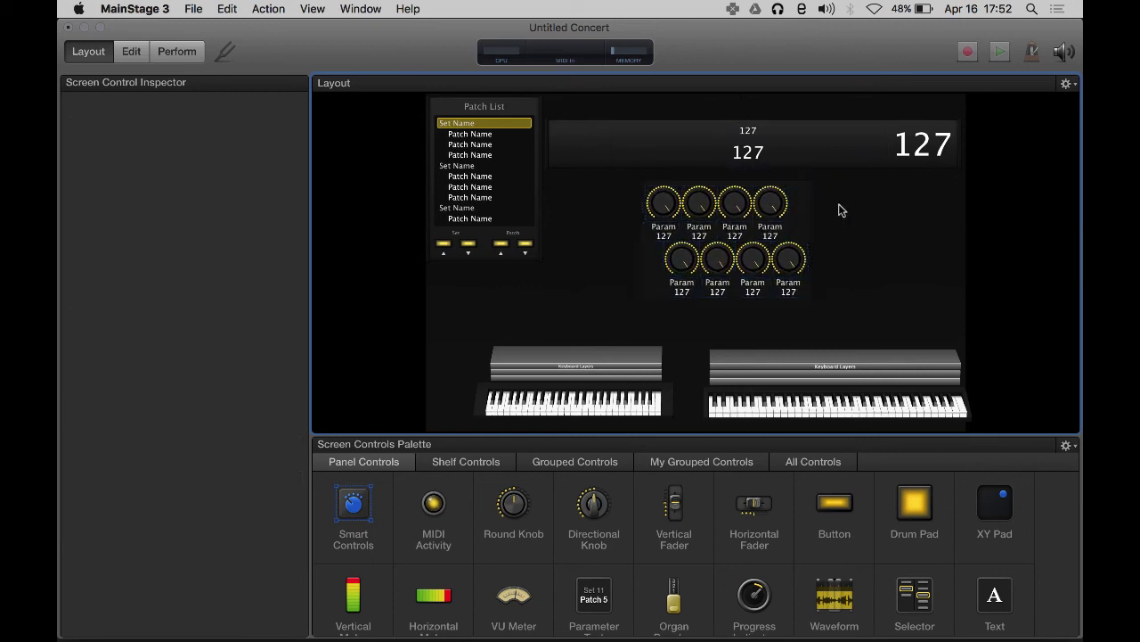
pyautogui.click(798, 209)
pyautogui.rightClick(798, 207)
pyautogui.click(831, 182)
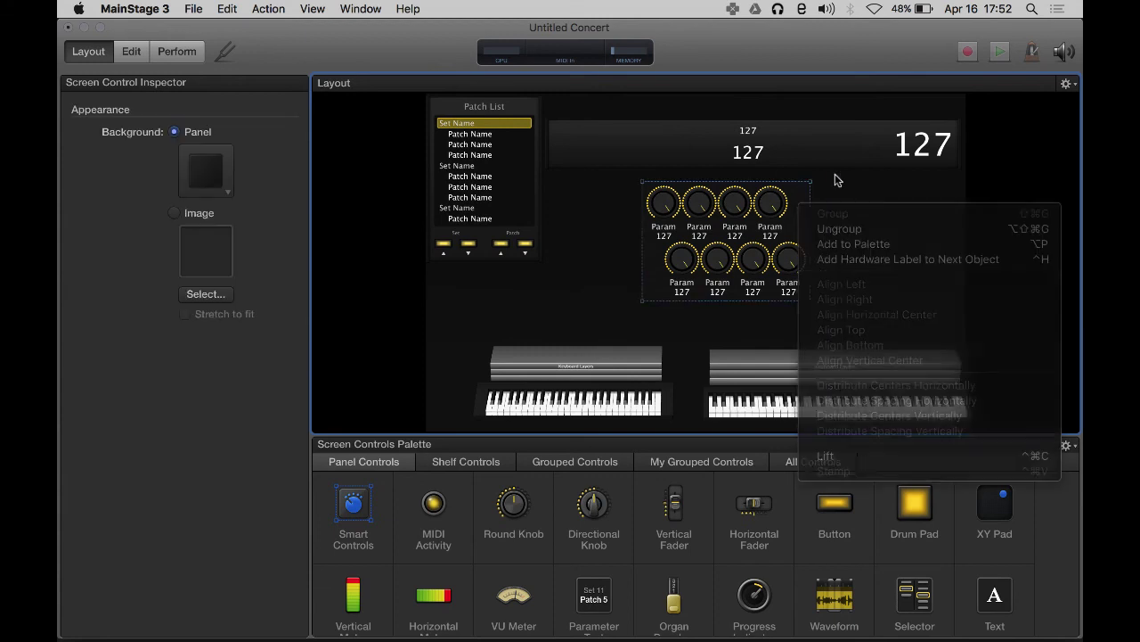
# Step: Try red and blue panel backgrounds for the knob group, settling on black
pyautogui.click(209, 189)
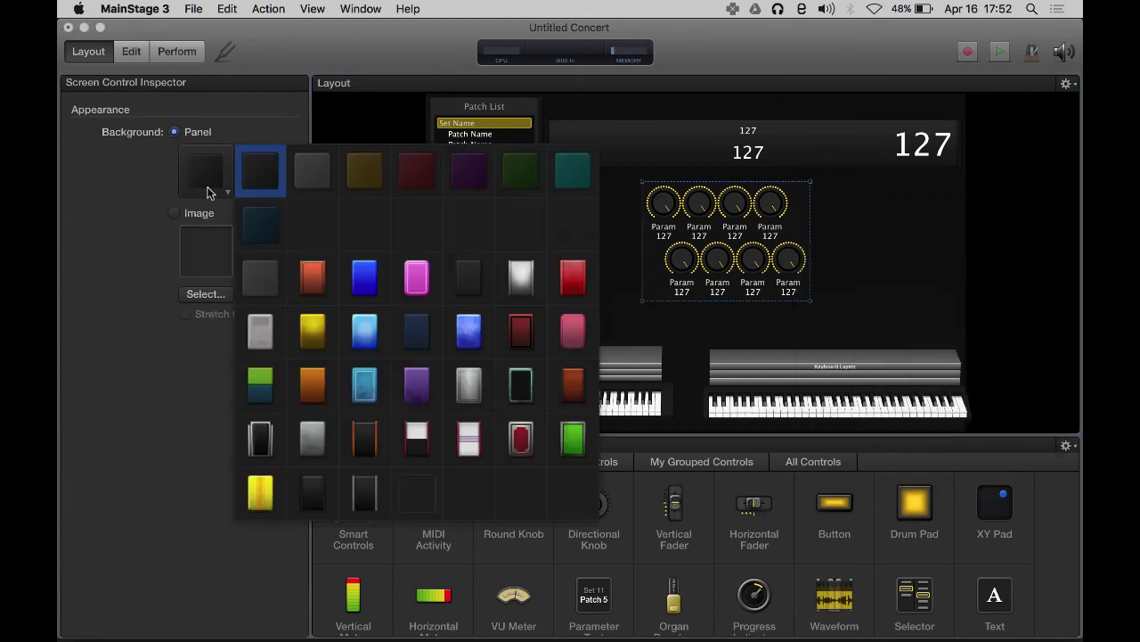
pyautogui.click(317, 271)
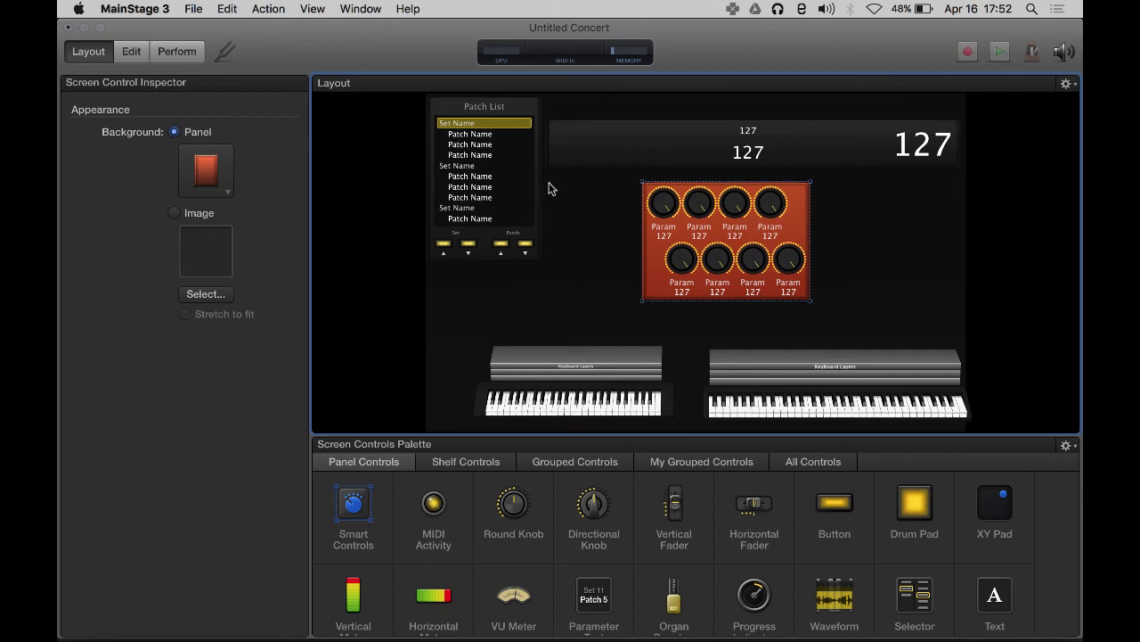
pyautogui.click(205, 176)
pyautogui.click(468, 330)
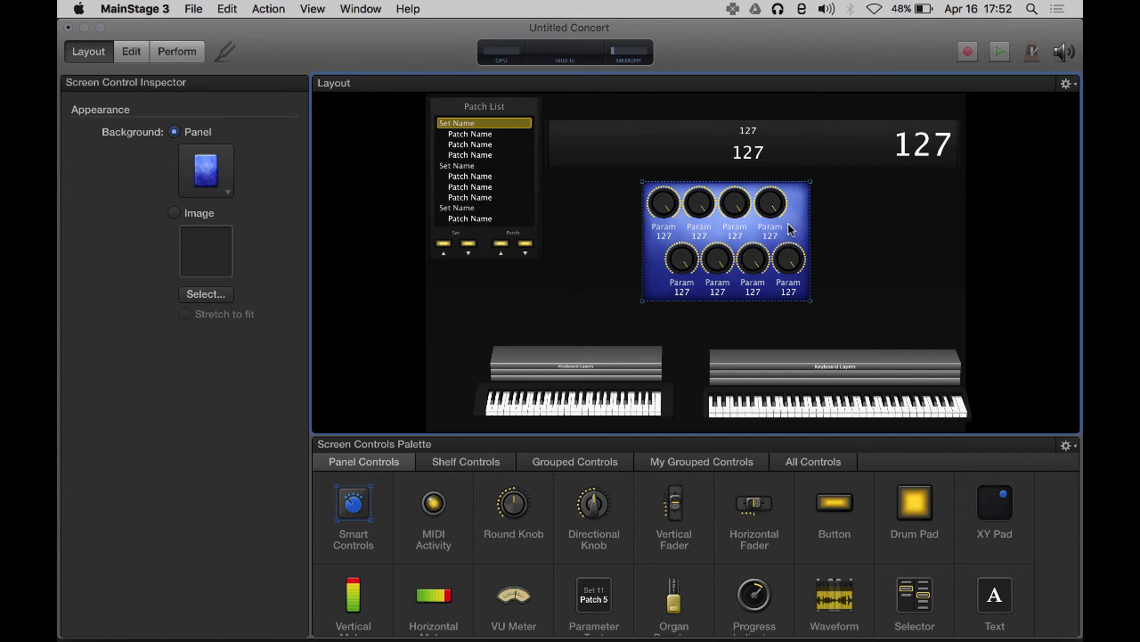
pyautogui.click(210, 175)
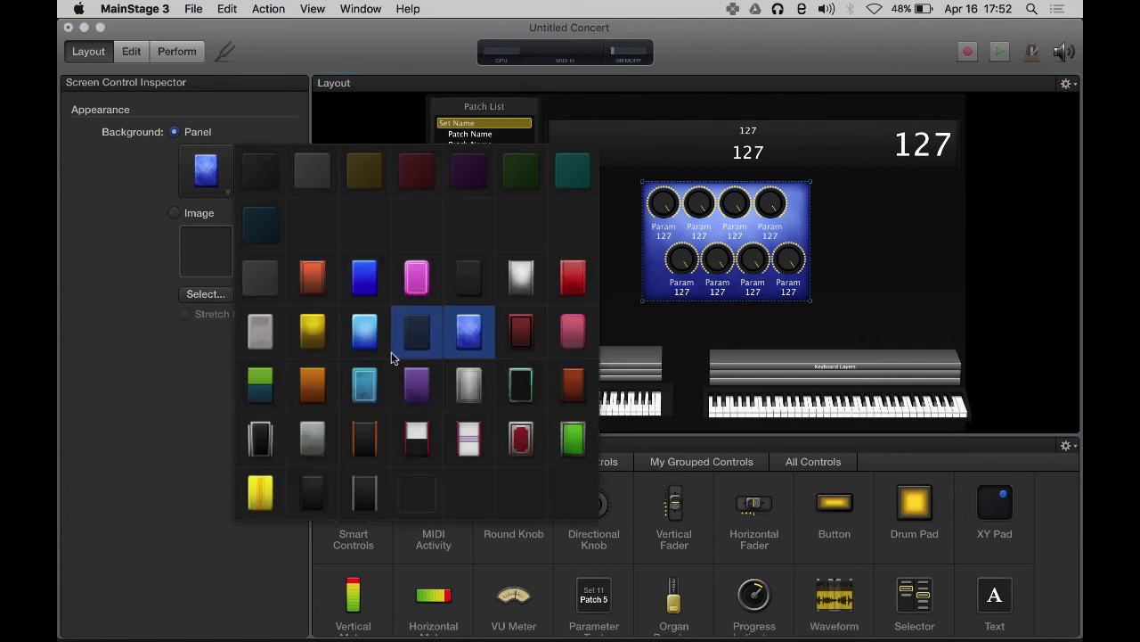
pyautogui.click(319, 485)
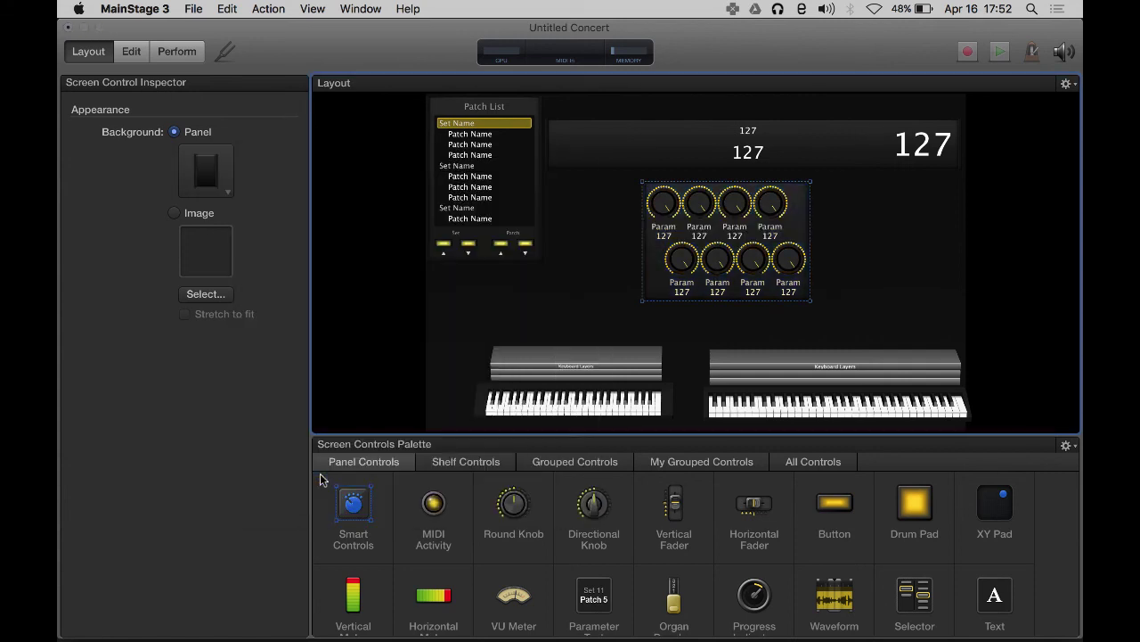
# Step: Scale the knob panel down into a compact block
pyautogui.click(849, 211)
pyautogui.click(807, 204)
pyautogui.moveTo(811, 181); pyautogui.dragTo(758, 242)
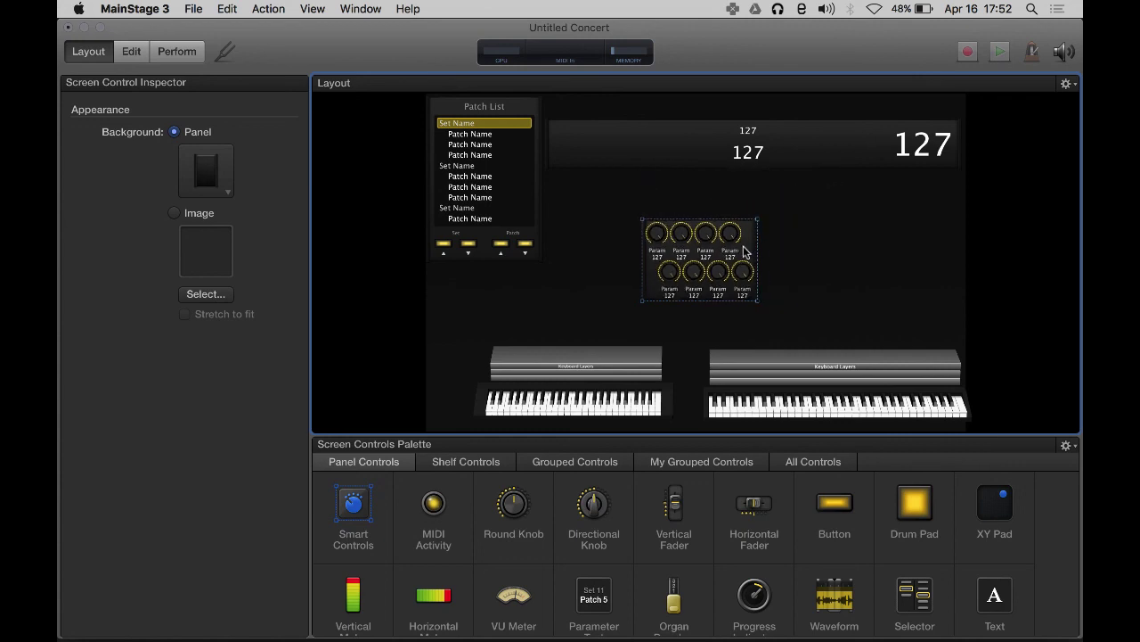
# Step: Add the knob group to the palette named Axiom Knobs, then move it beside the Patch List
pyautogui.rightClick(751, 244)
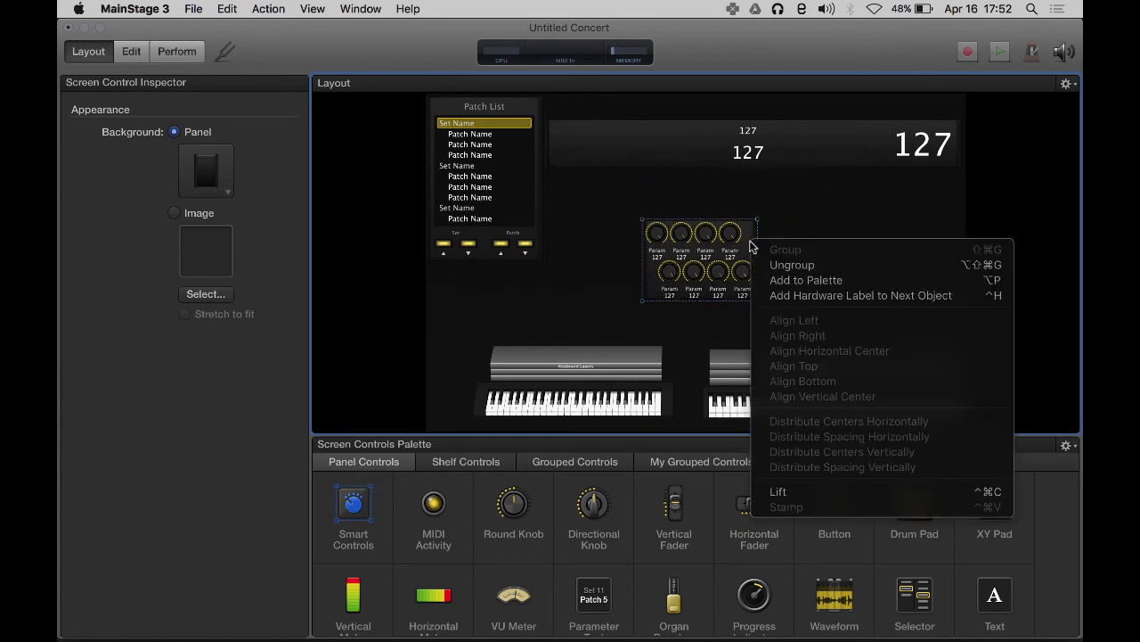
pyautogui.click(800, 283)
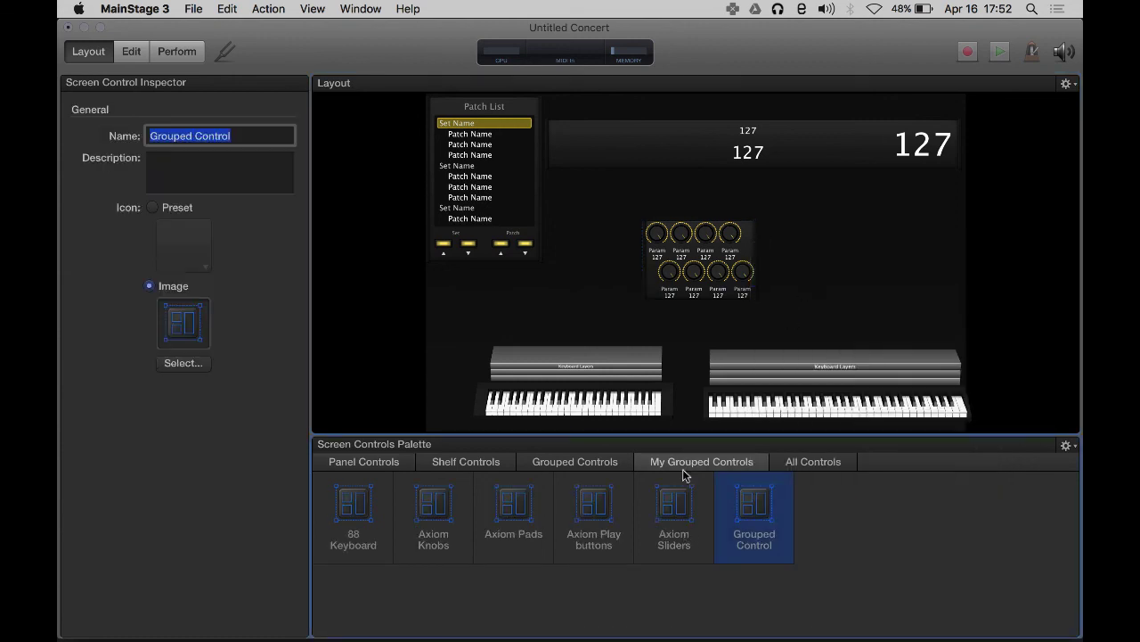
pyautogui.press('Return')
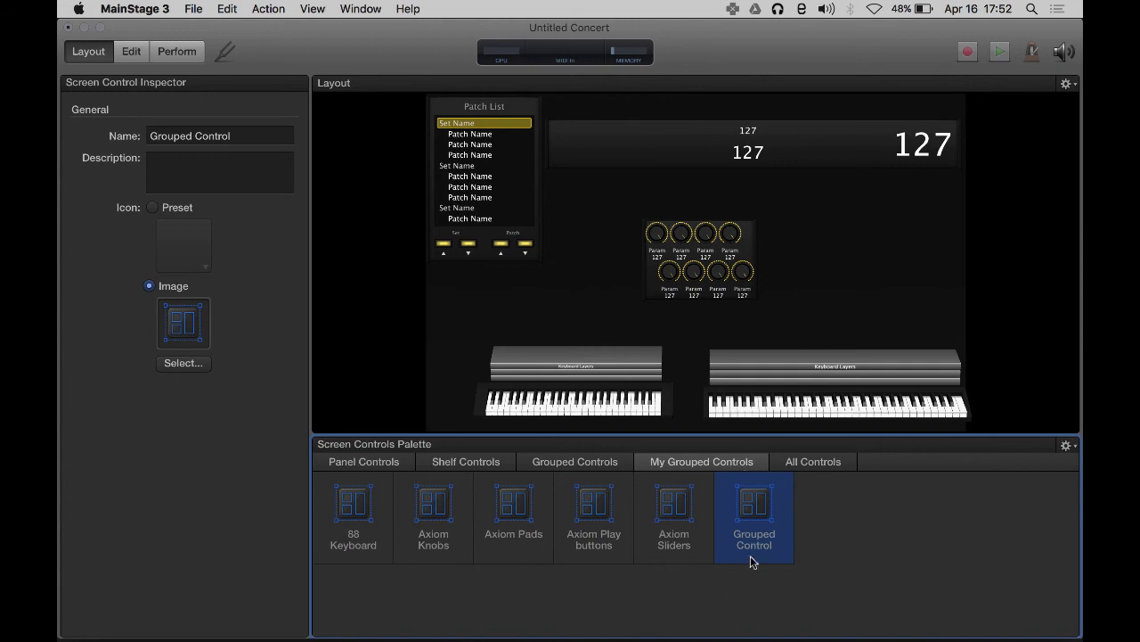
pyautogui.click(199, 132)
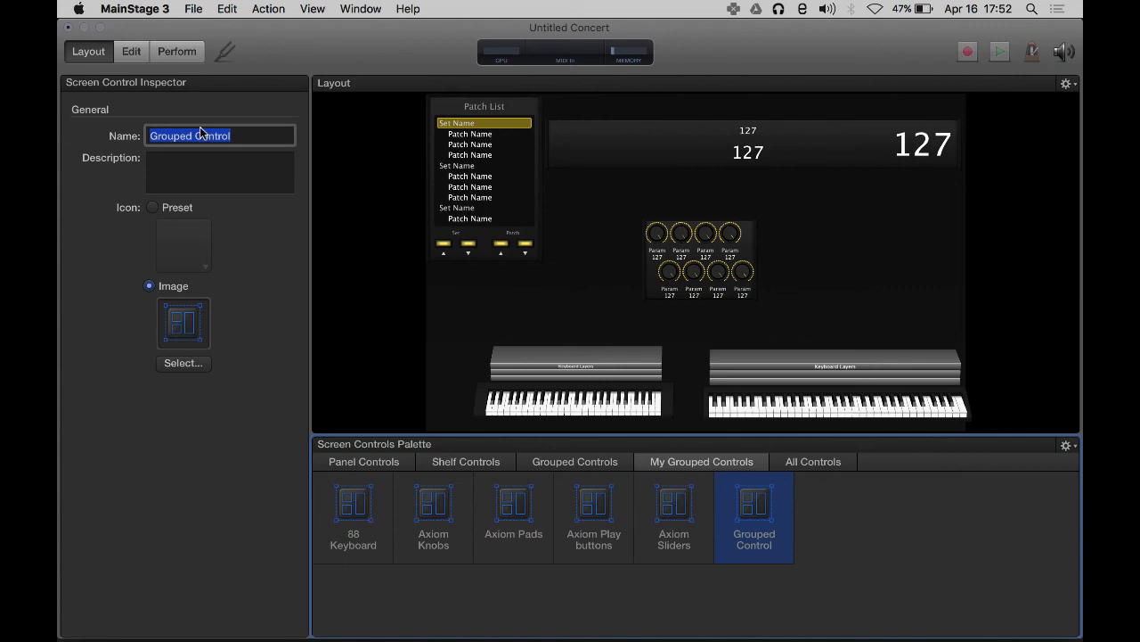
pyautogui.write('Axiom Knobs')
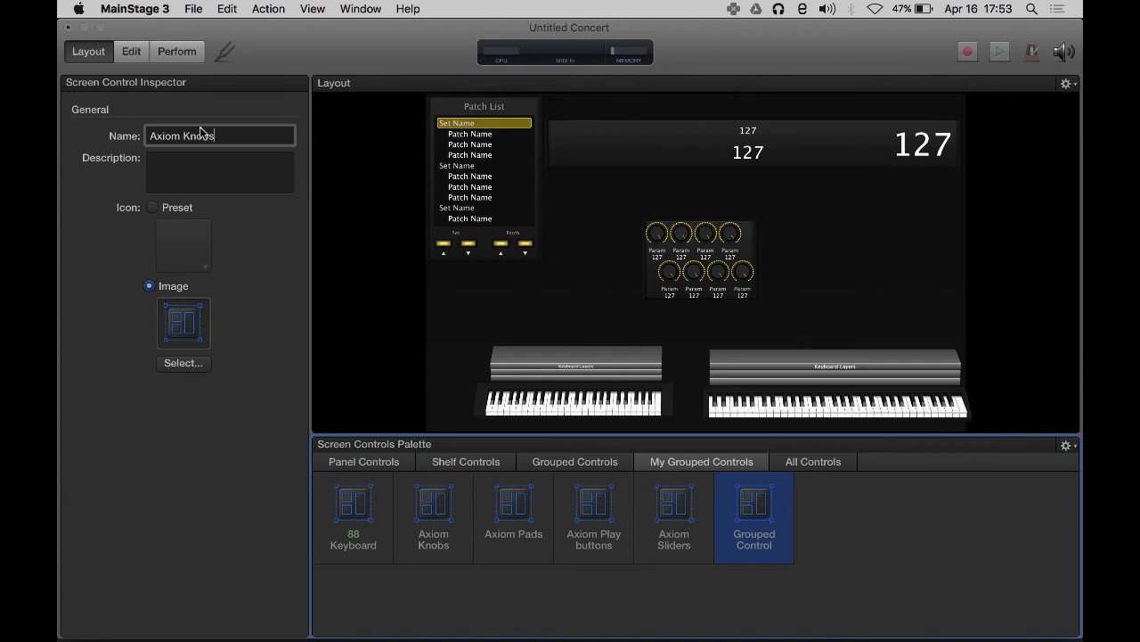
pyautogui.press('Return')
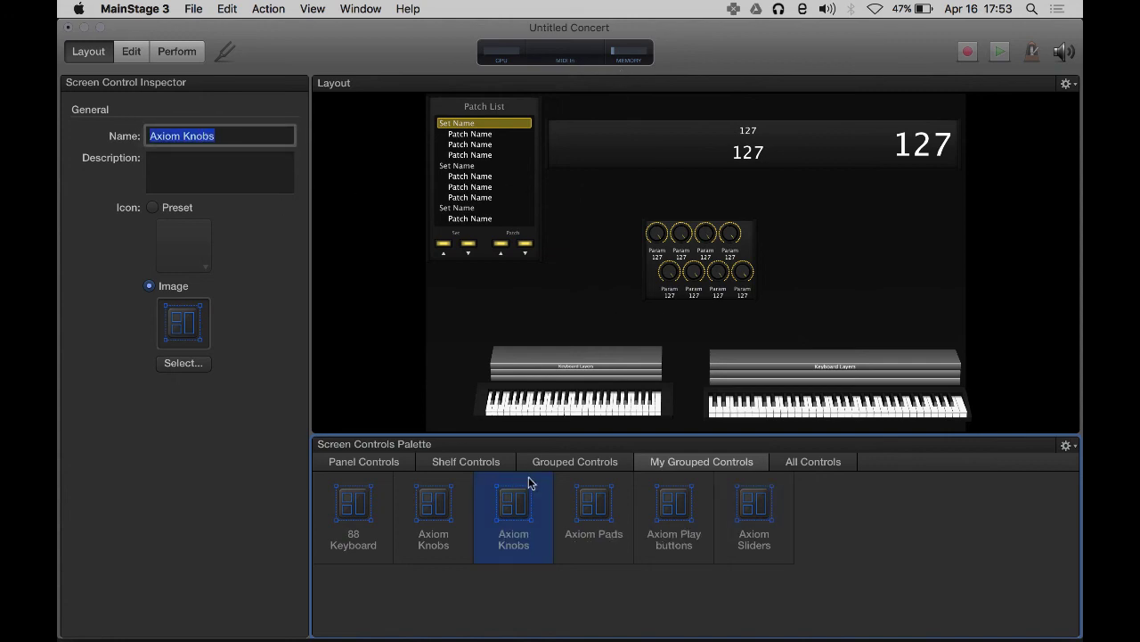
pyautogui.moveTo(748, 251); pyautogui.dragTo(653, 197)
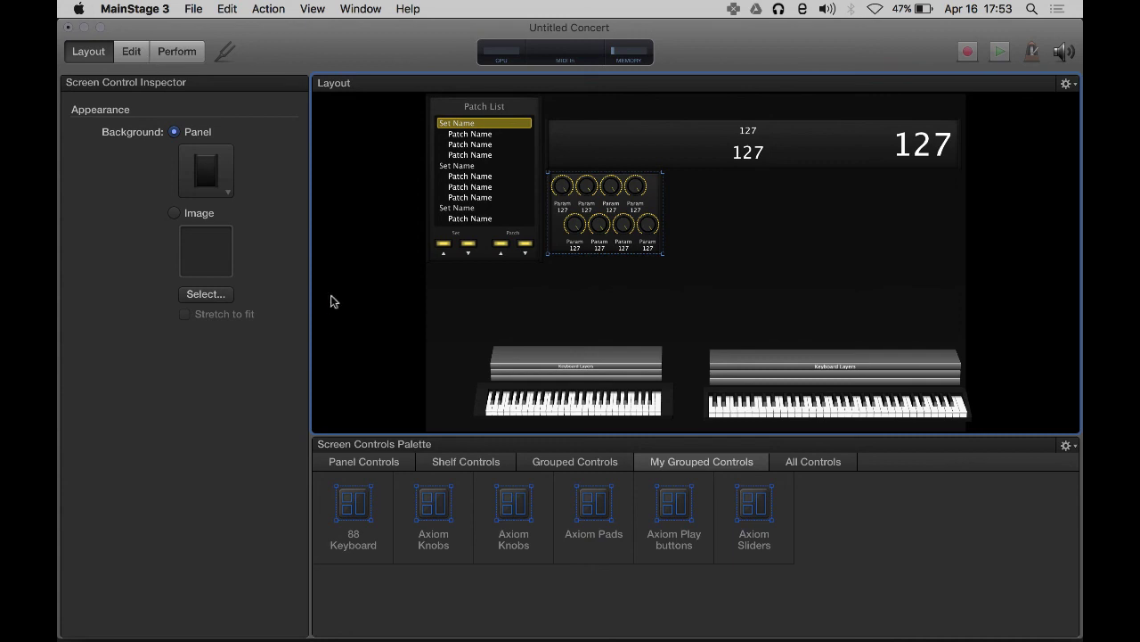
# Step: Show the Panel Controls list in the palette and scroll through it
pyautogui.click(373, 462)
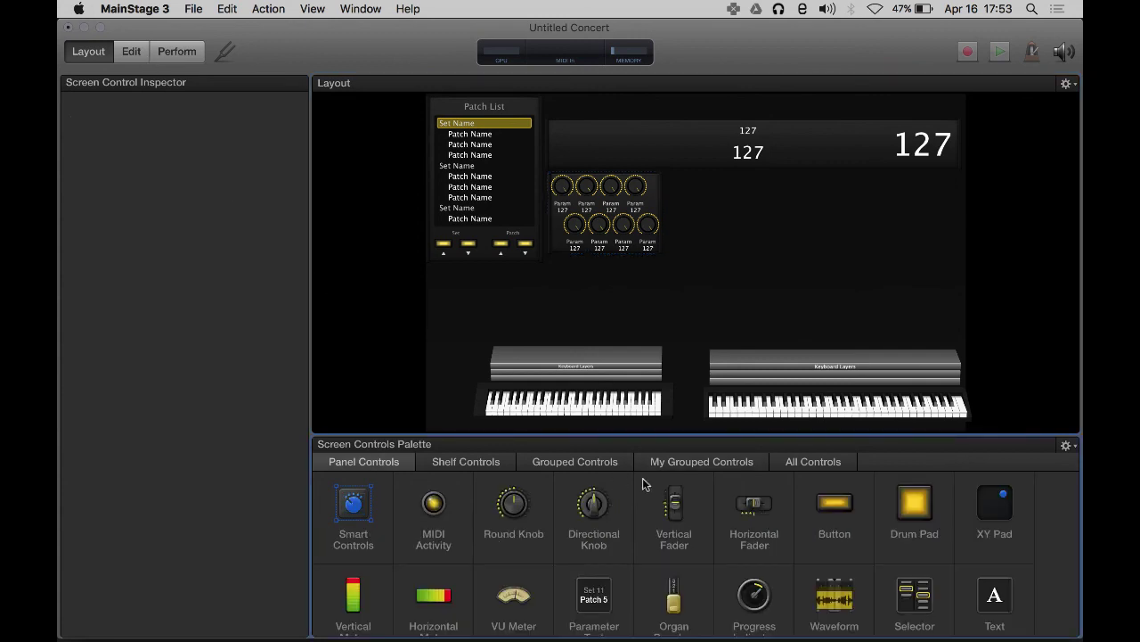
pyautogui.scroll(-5, 695, 531)
pyautogui.scroll(5, 694, 531)
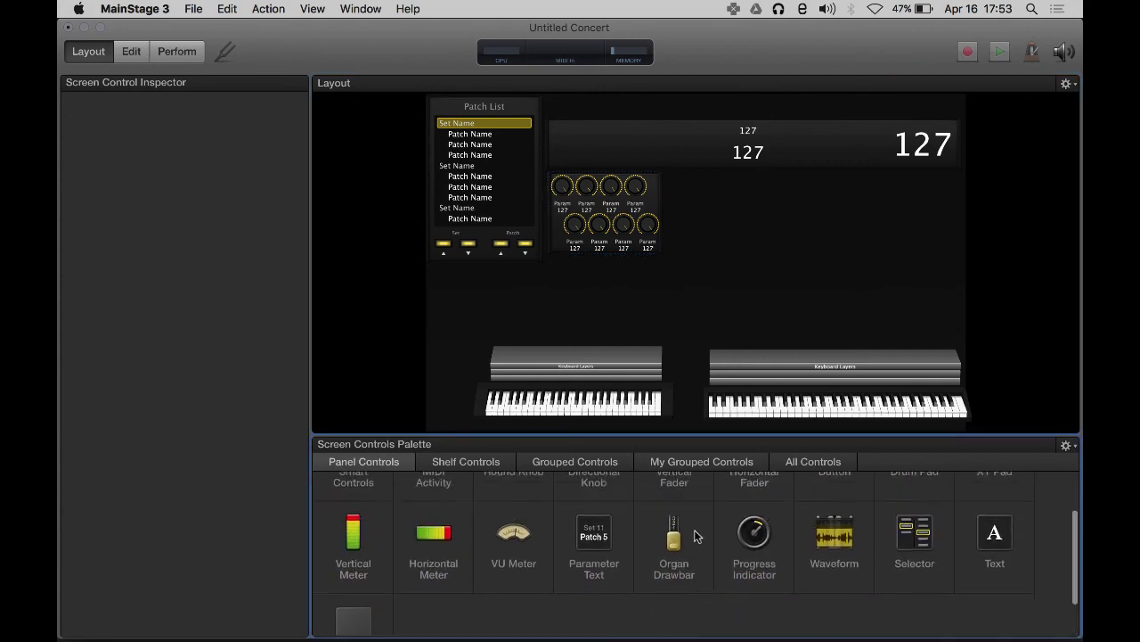